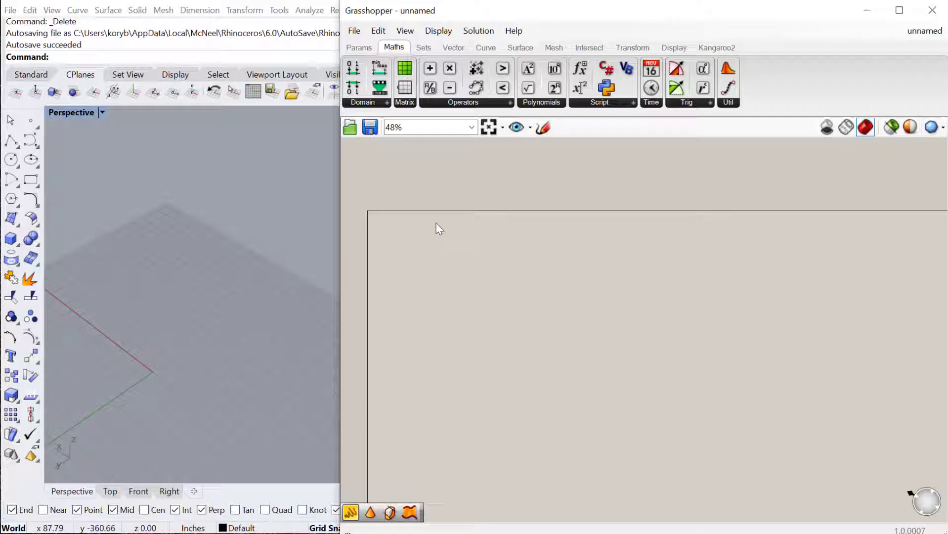
Search 'sq' and place a Square grid (SqGrid) component on the canvas
double_click(450, 286)
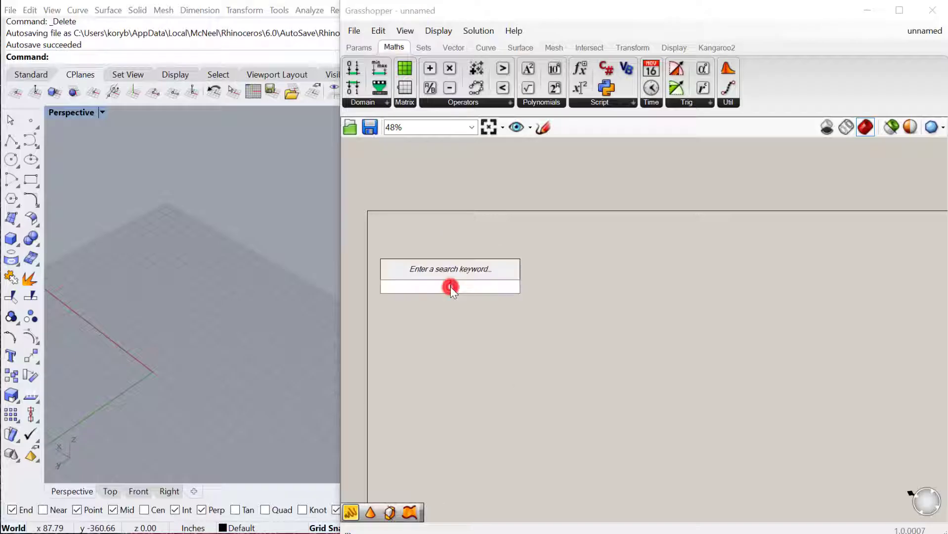
type("sq")
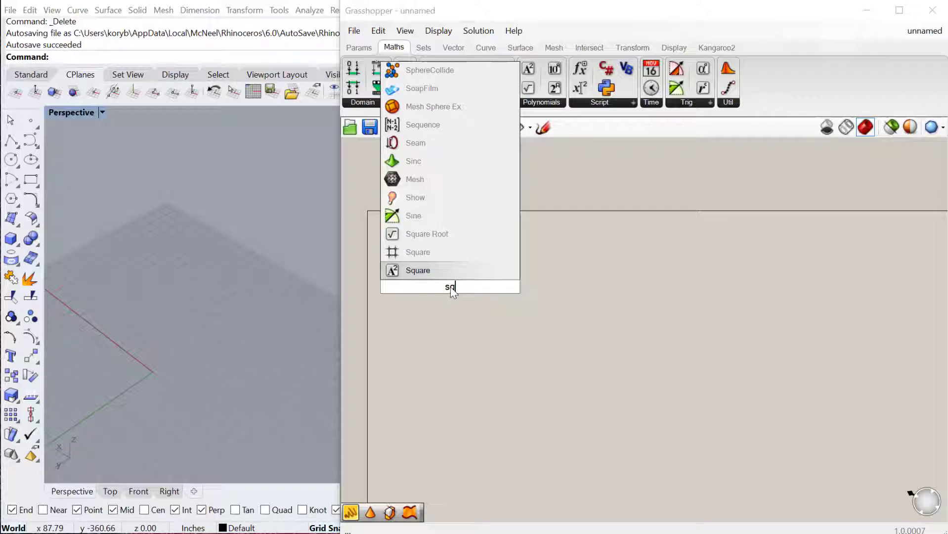
left_click(439, 252)
scroll(432, 284, "up", 5)
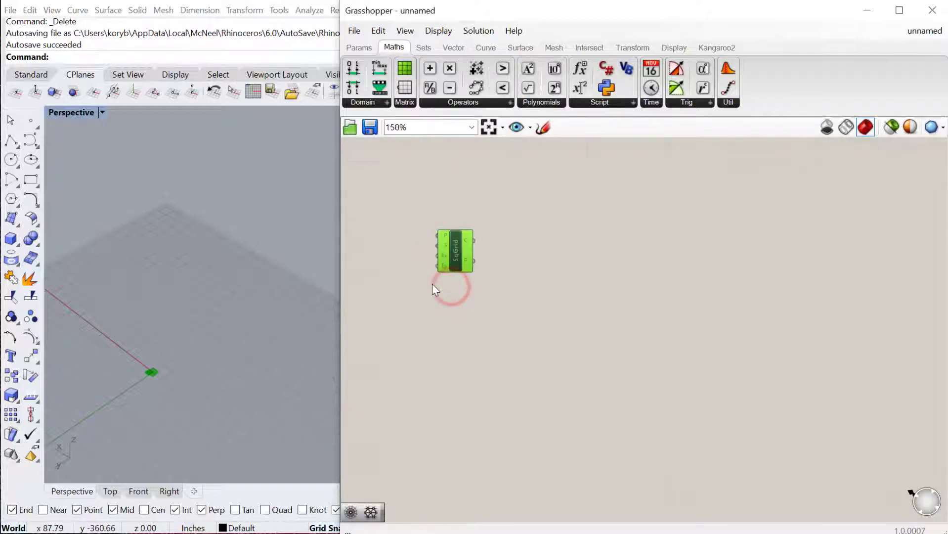
left_click_drag(469, 229, 611, 268)
Add a Number Slider set to 40 that drives both the SqGrid Ex and Ey extents
left_click(428, 299)
double_click(428, 299)
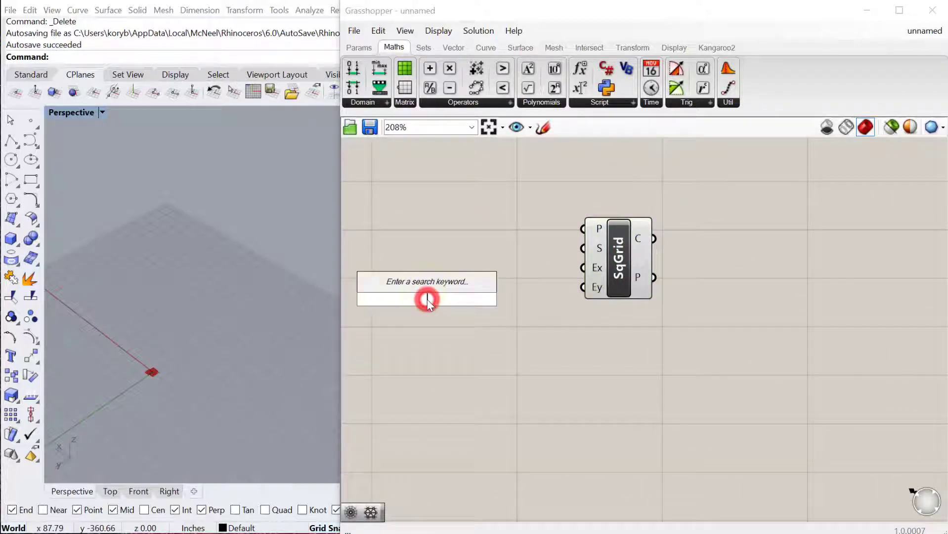
type("1<40")
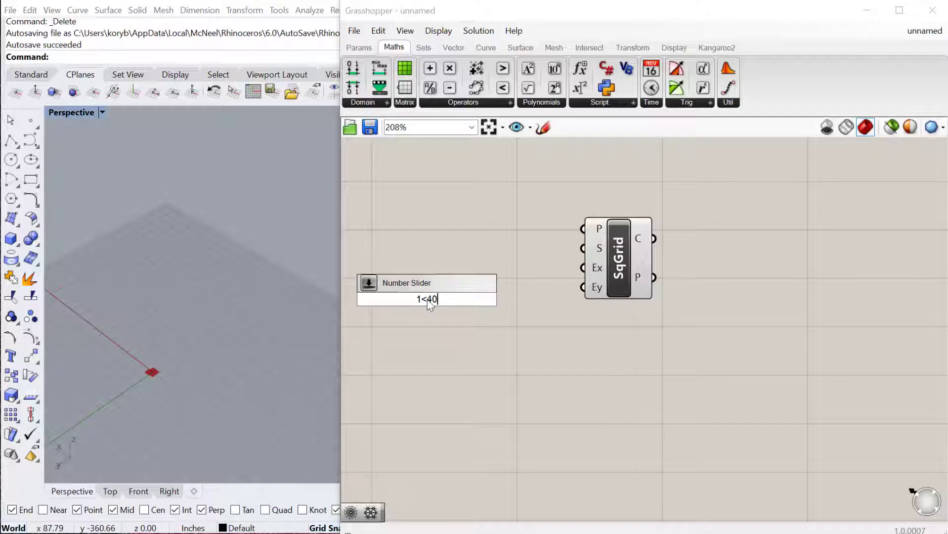
key("Return")
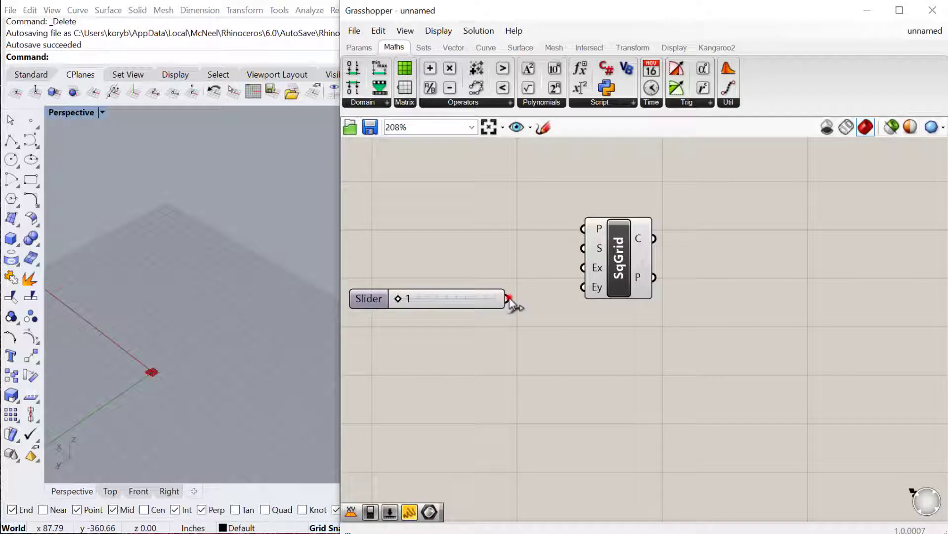
left_click_drag(508, 299, 584, 268)
left_click(476, 291)
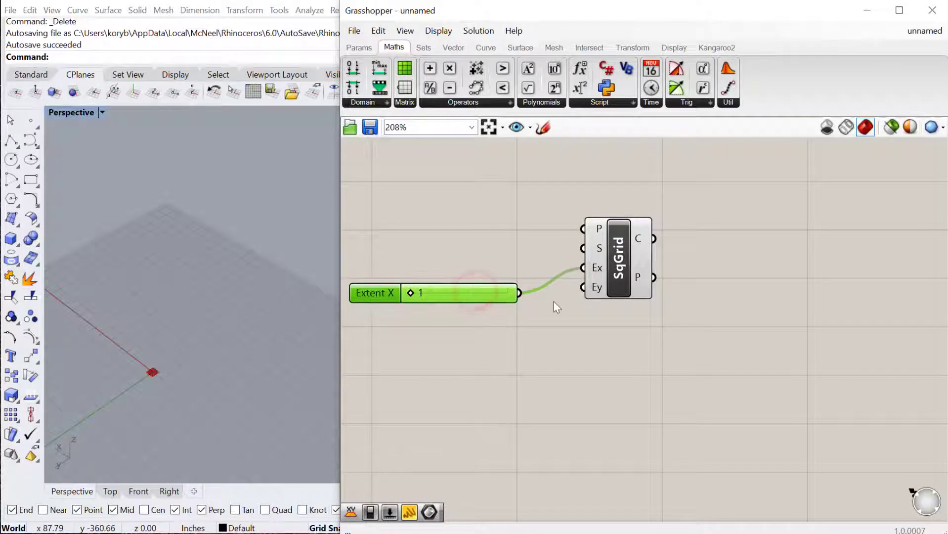
left_click_drag(592, 289, 584, 287)
left_click_drag(411, 293, 542, 313)
right_click_drag(105, 398, 285, 401)
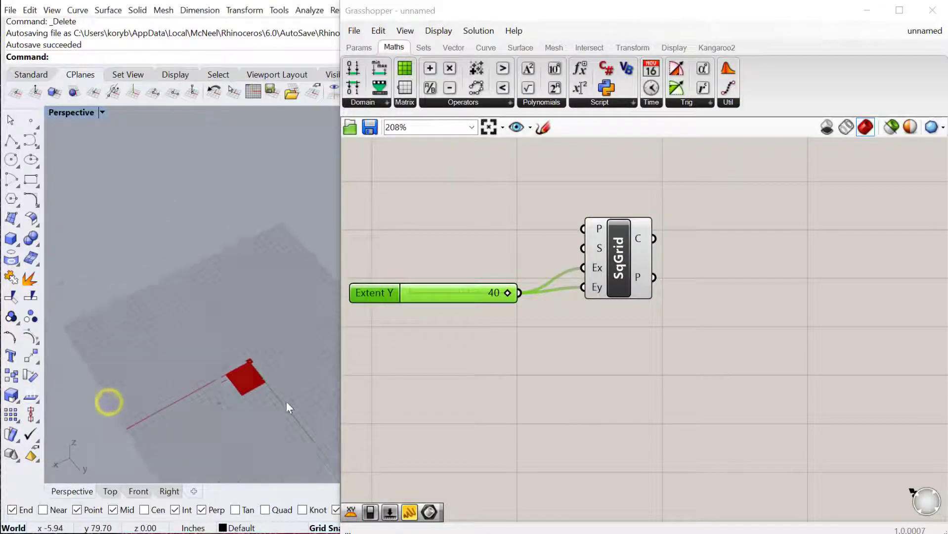
scroll(200, 364, "up", 8)
scroll(152, 300, "down", 6)
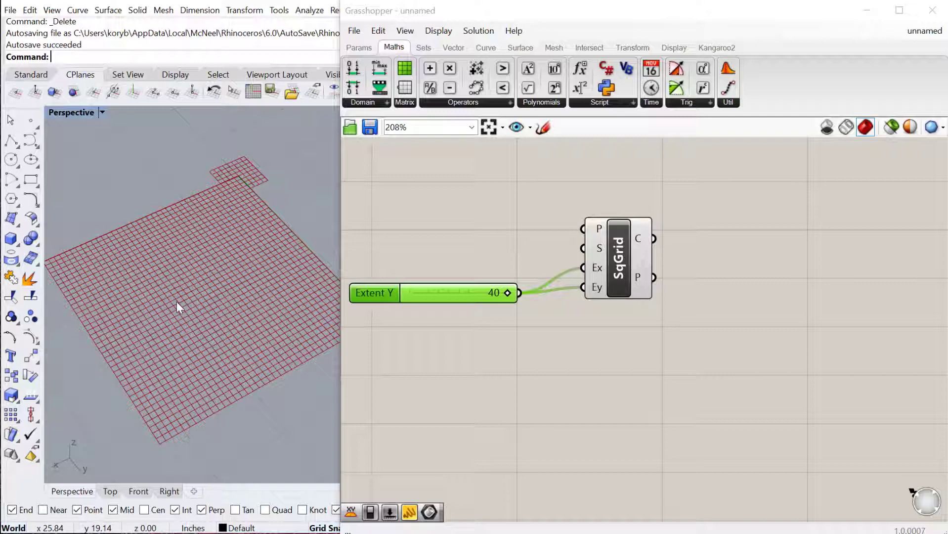
scroll(199, 293, "up", 3)
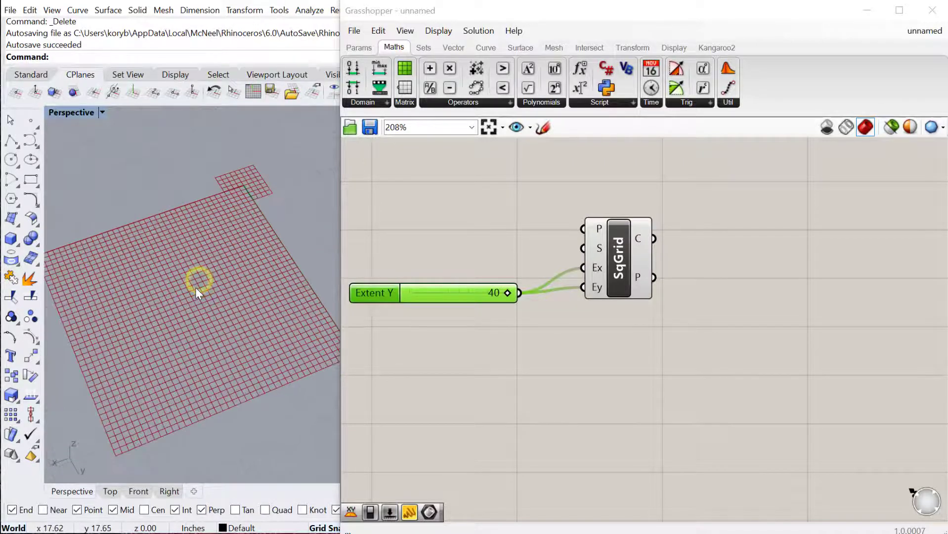
Add a Number Slider at 3.86 and wire it into SqGrid's S (size) input
left_click(475, 291)
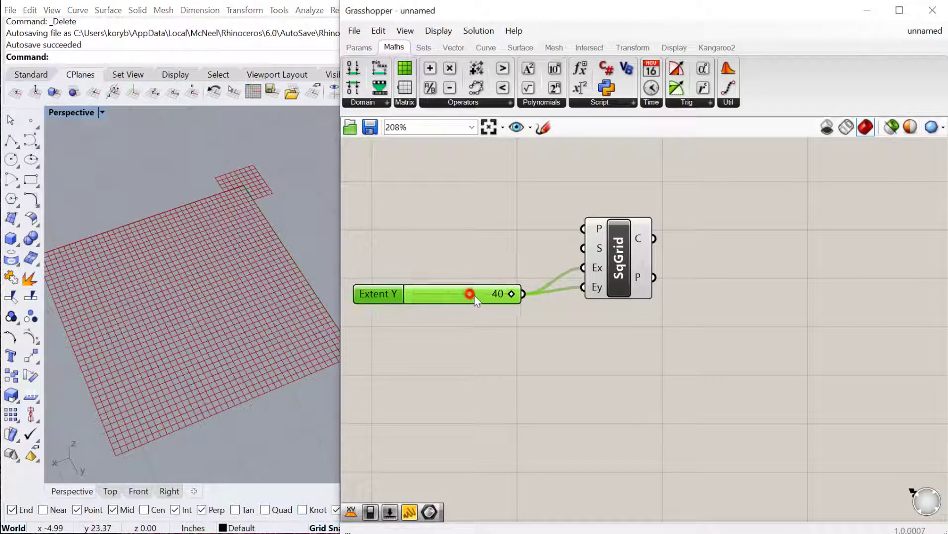
double_click(465, 259)
type("1")
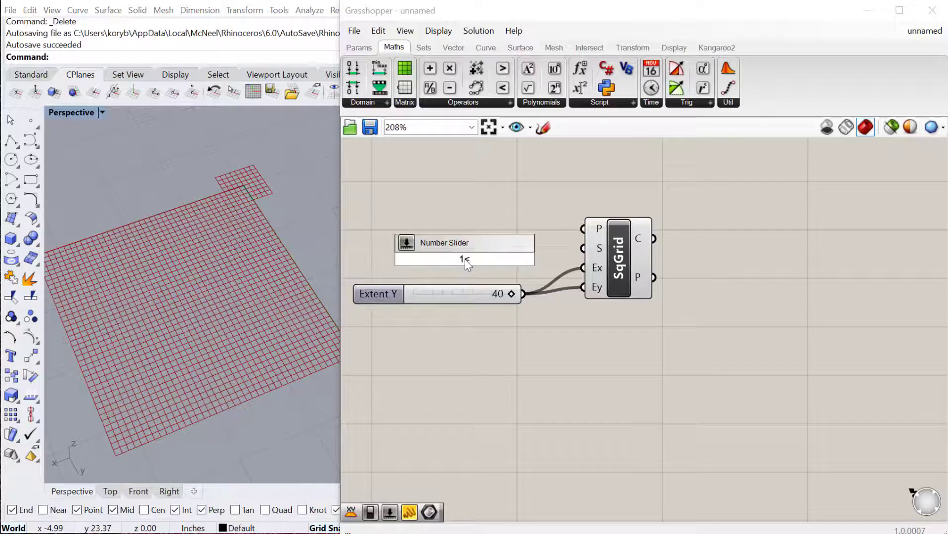
type("<3.00")
key("Return")
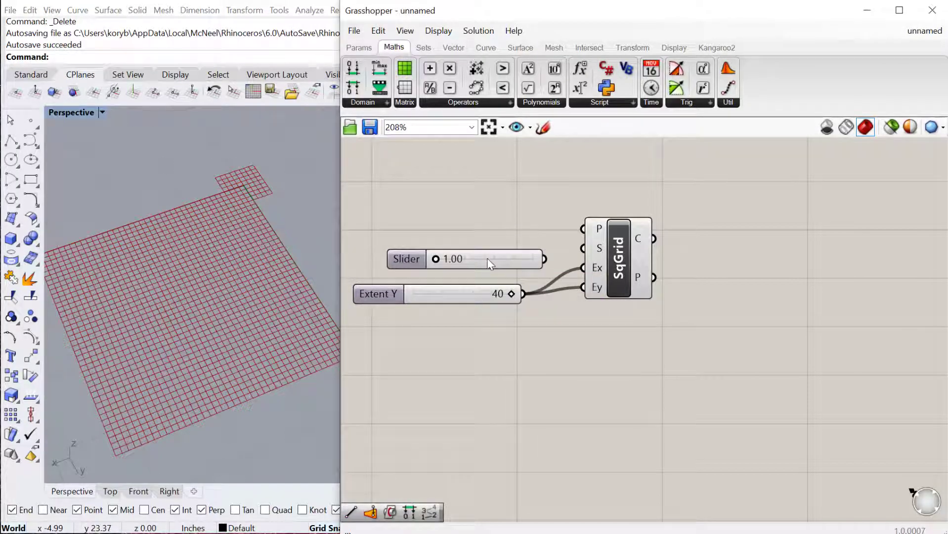
left_click_drag(545, 259, 583, 249)
left_click_drag(429, 258, 480, 260)
scroll(154, 252, "down", 8)
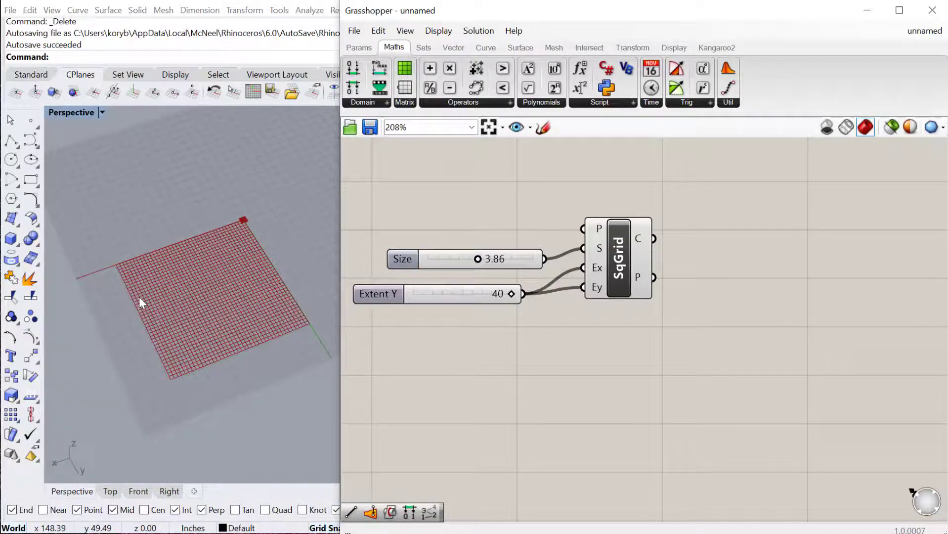
scroll(230, 308, "up", 3)
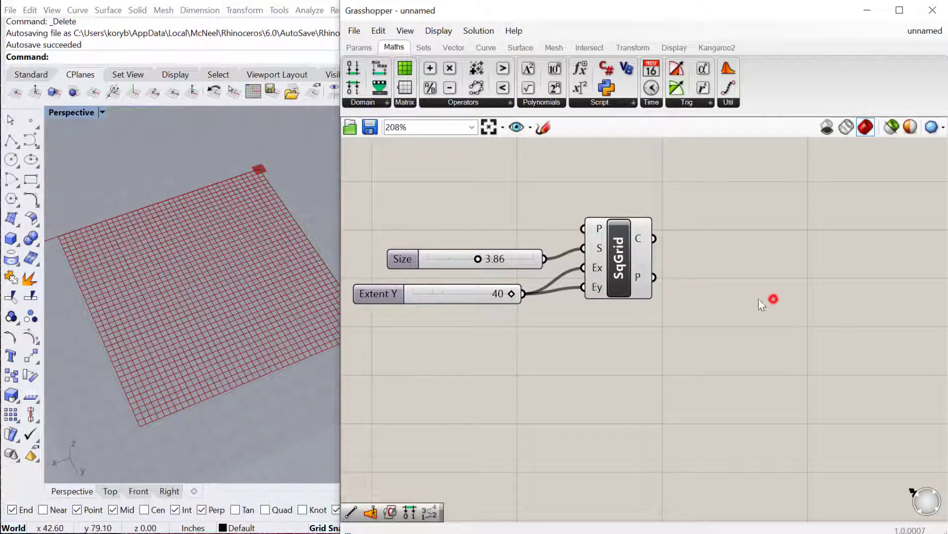
scroll(759, 298, "down", 2)
right_click_drag(739, 327, 628, 341)
Place an Area component and wire SqGrid's C cells output into its G input
double_click(629, 300)
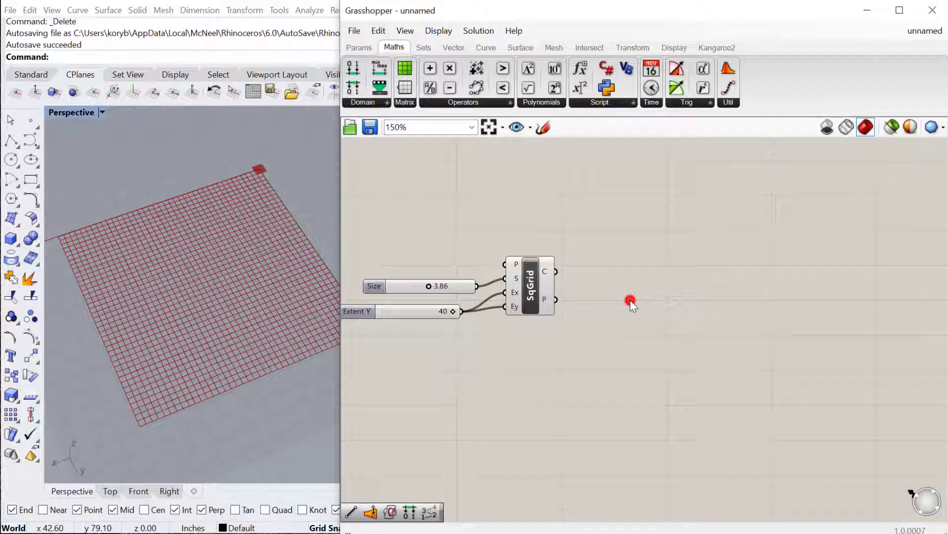
type("area")
left_click(599, 280)
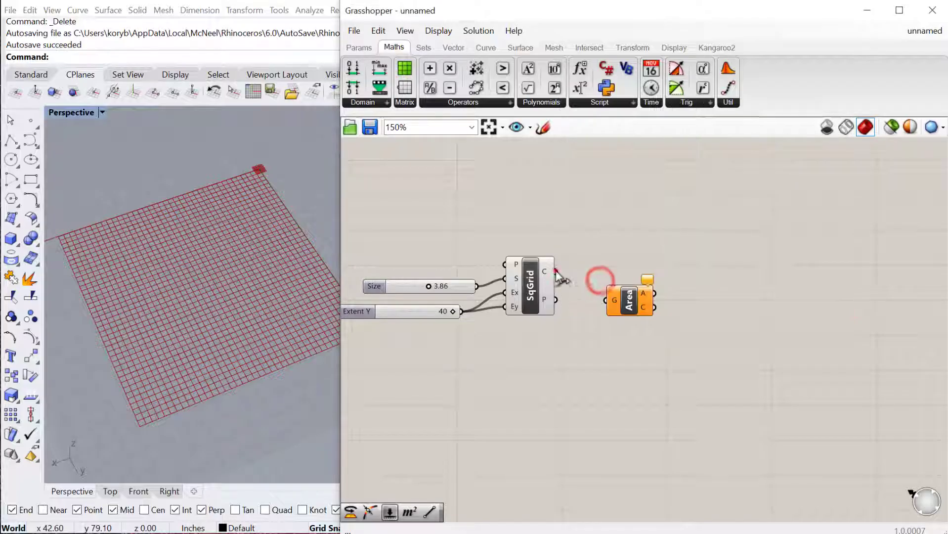
left_click_drag(556, 272, 608, 300)
scroll(234, 355, "up", 3)
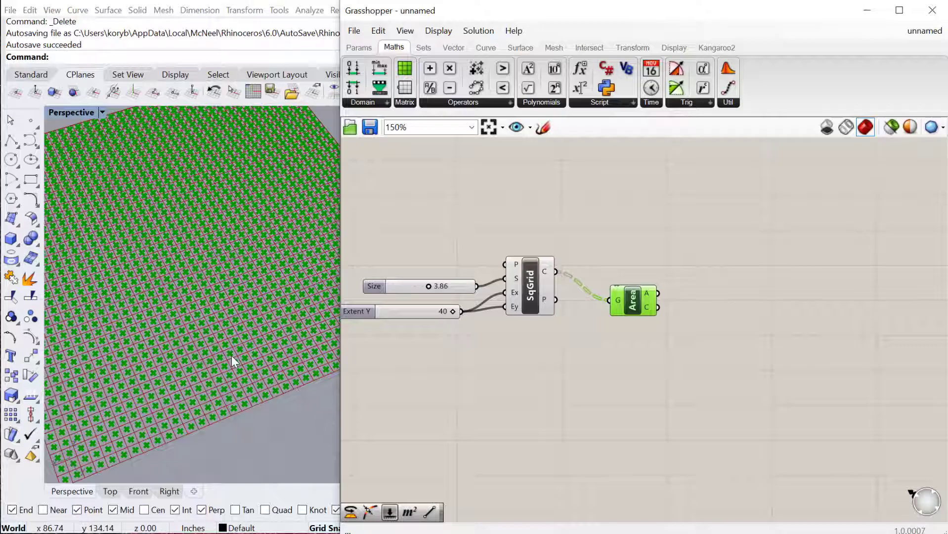
scroll(257, 353, "down", 4)
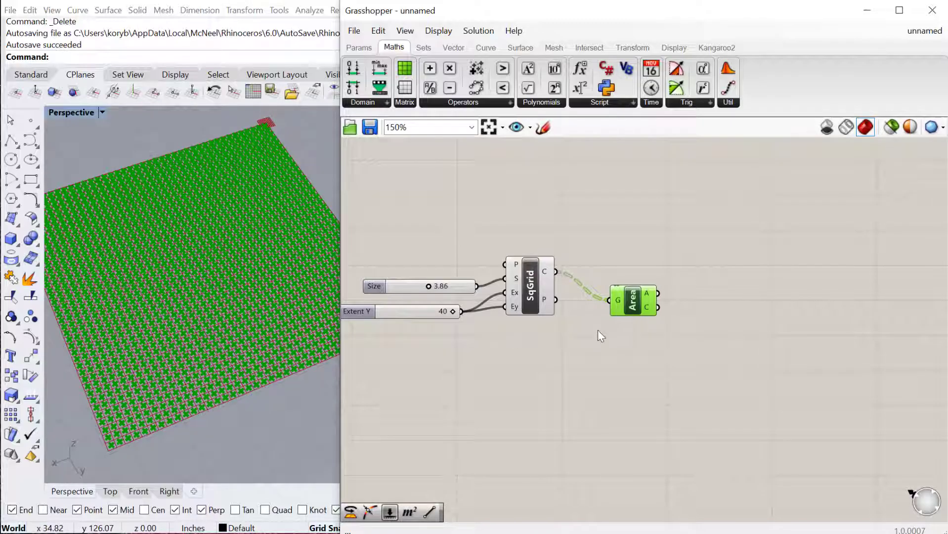
right_click_drag(589, 341, 608, 378)
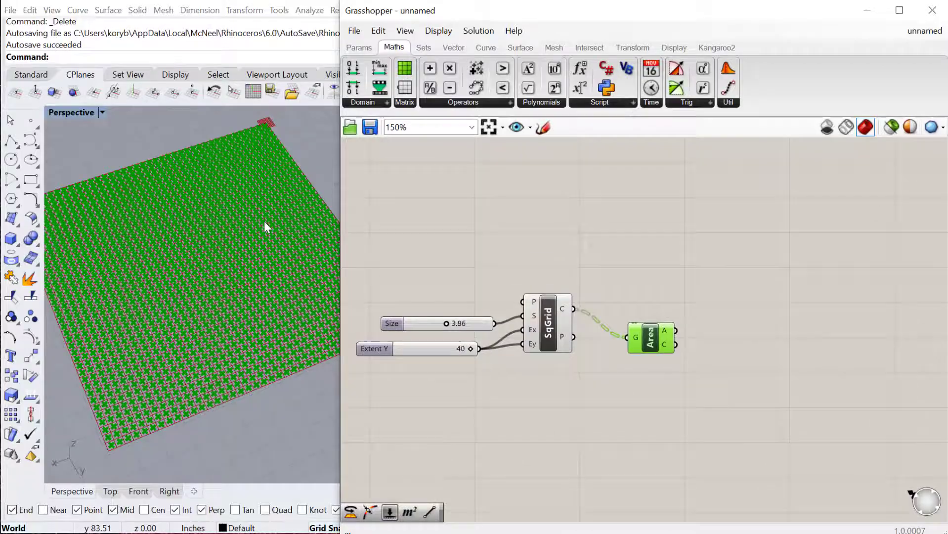
scroll(168, 273, "down", 2)
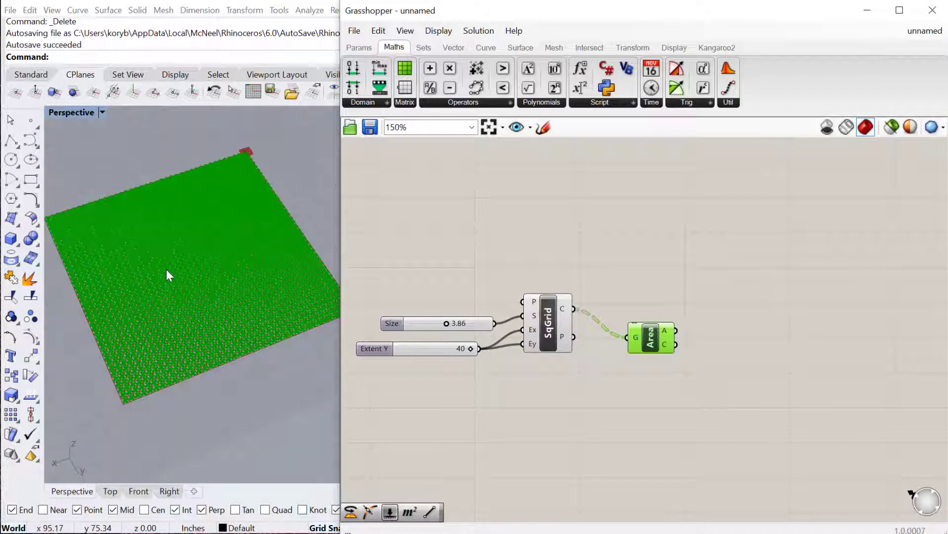
Draw a five-point freeform Curve across the grid in the Rhino viewport
left_click(166, 269)
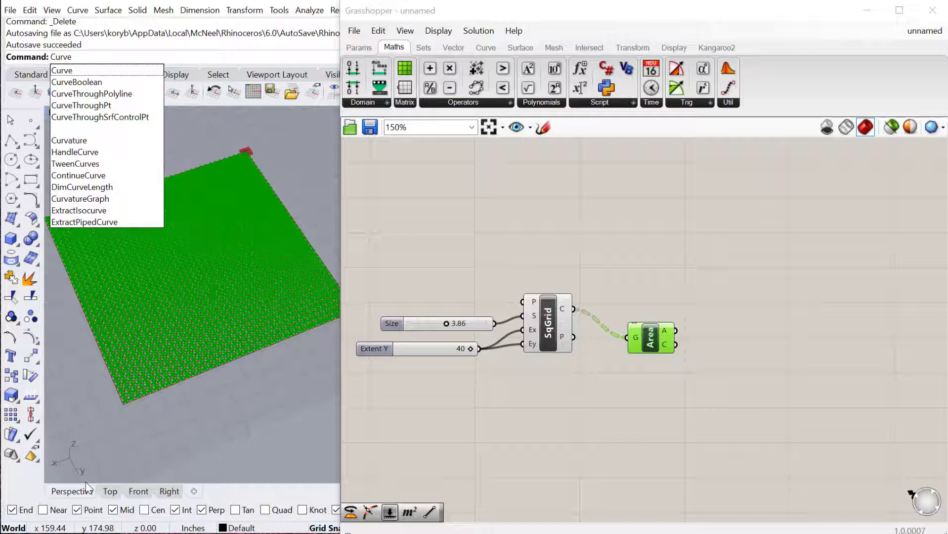
key("Return")
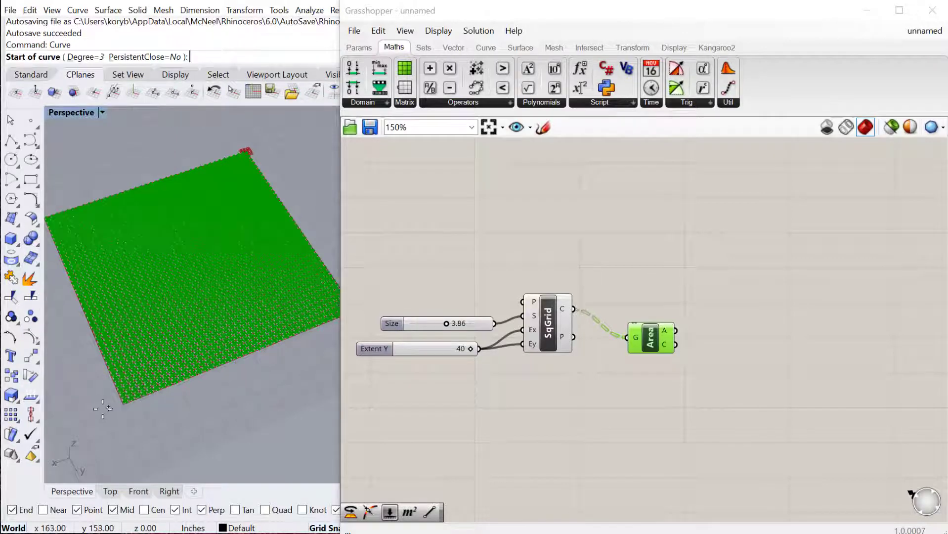
left_click(102, 408)
left_click(115, 286)
left_click(229, 342)
left_click(193, 205)
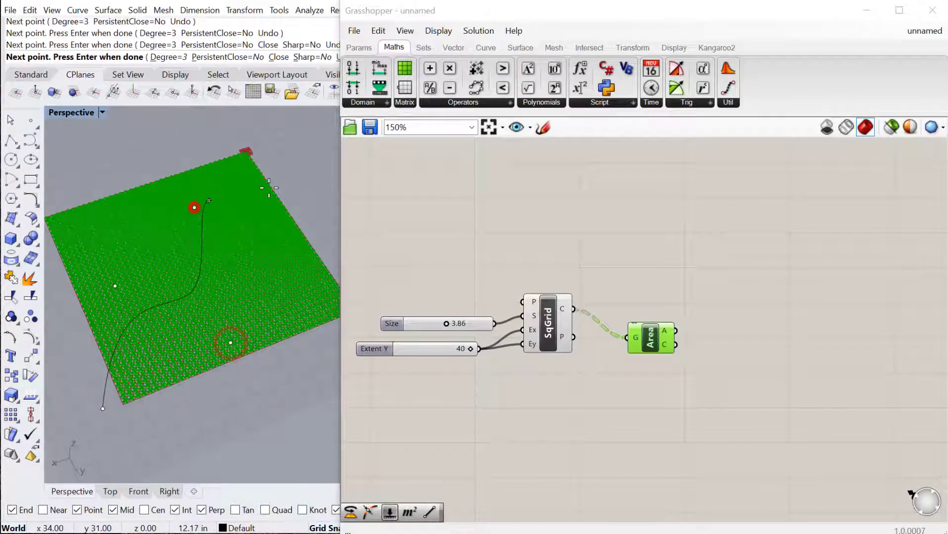
left_click(311, 187)
right_click(310, 186)
left_click(294, 186)
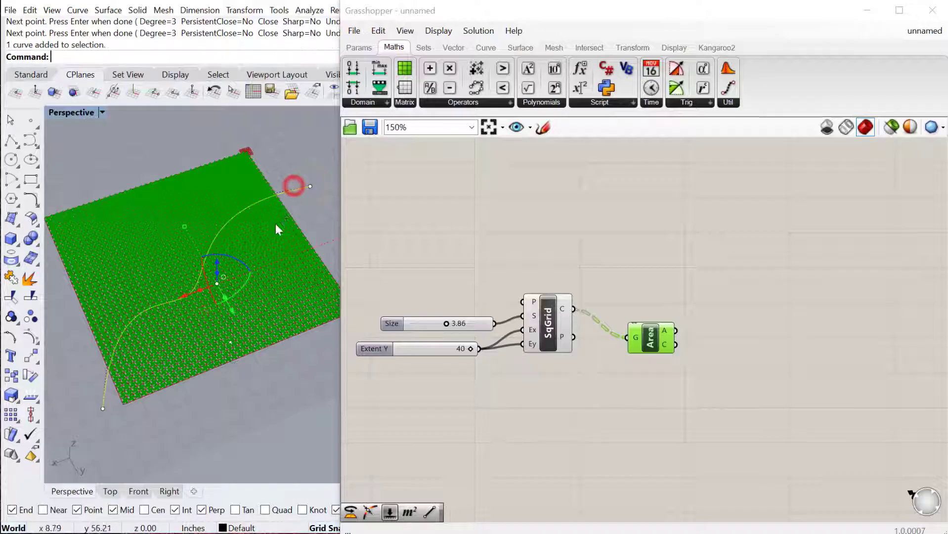
scroll(228, 284, "up", 2)
Search 'curve' and place a Curve parameter on the Grasshopper canvas
left_click(575, 255)
double_click(576, 255)
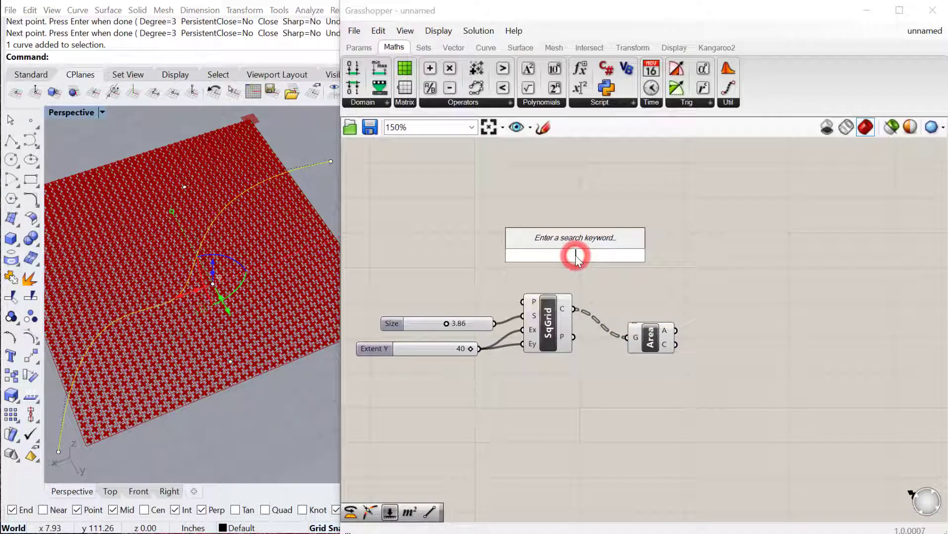
type("curve")
left_click(573, 239)
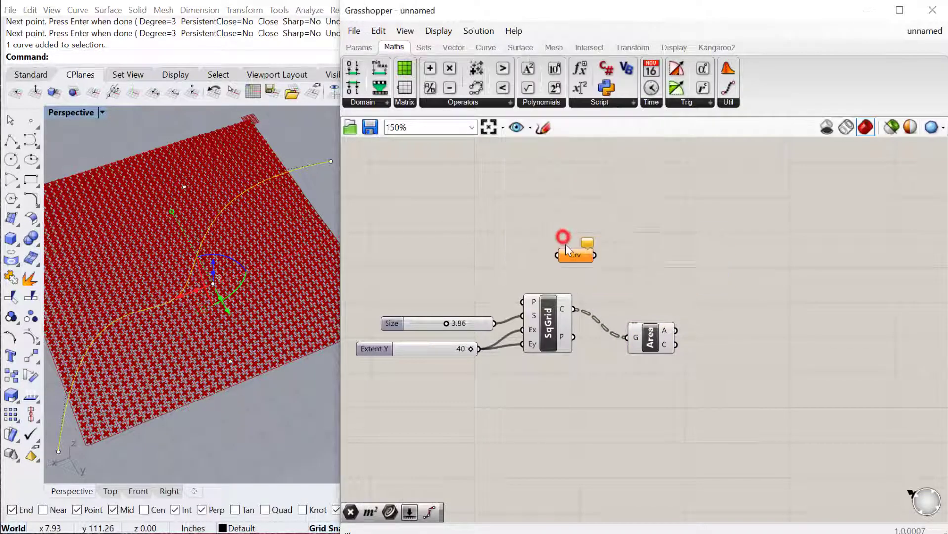
Set the Curve parameter to the Rhino attractor curve, then hide the original curve
right_click(576, 255)
left_click(613, 428)
left_click(271, 173)
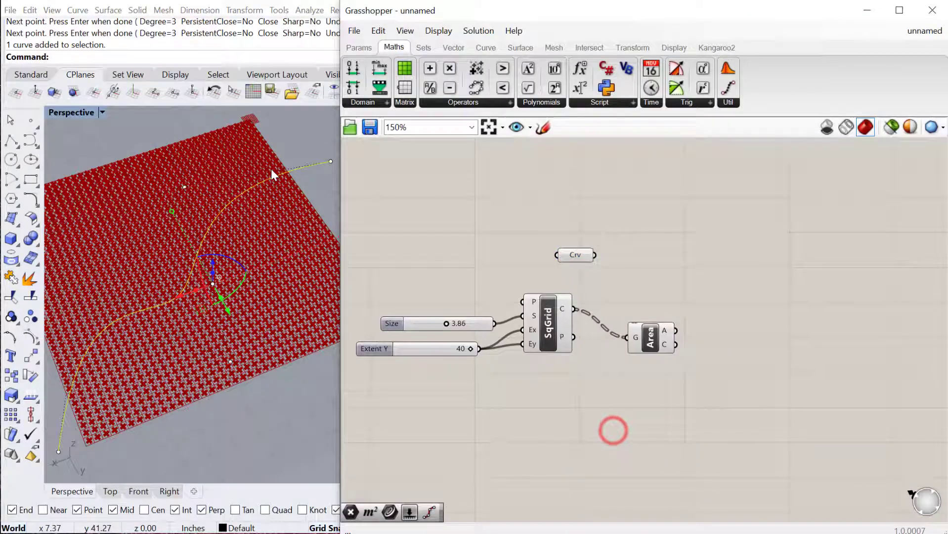
right_click_drag(306, 178, 316, 149)
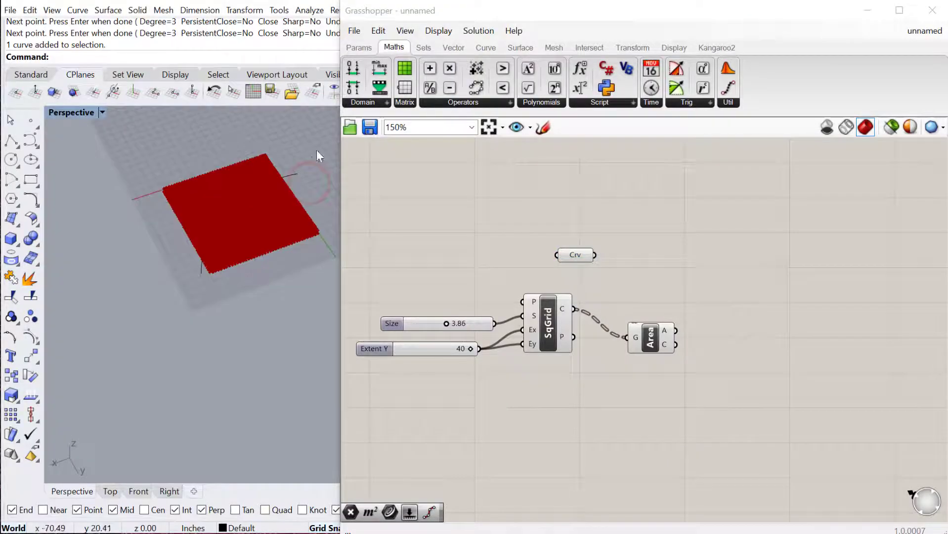
left_click(293, 175)
right_click(576, 256)
left_click(613, 411)
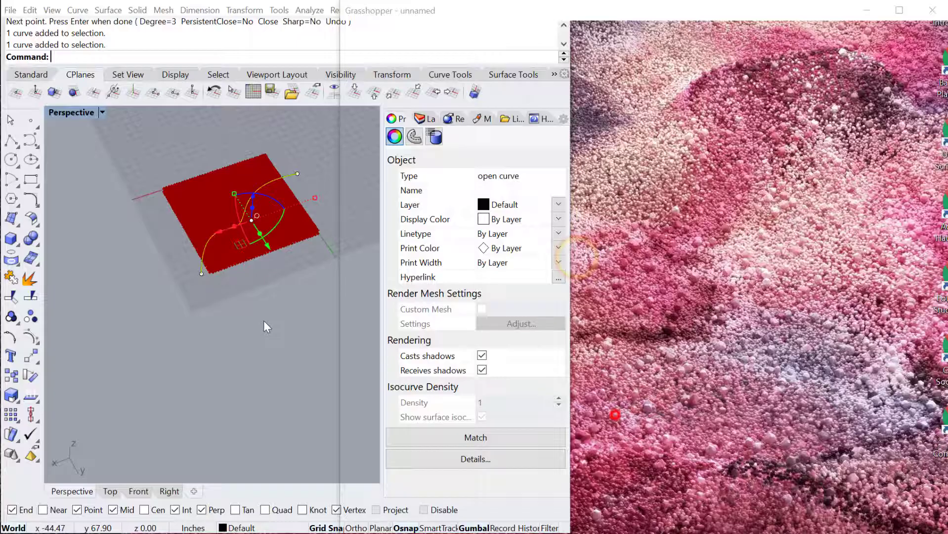
left_click(264, 320)
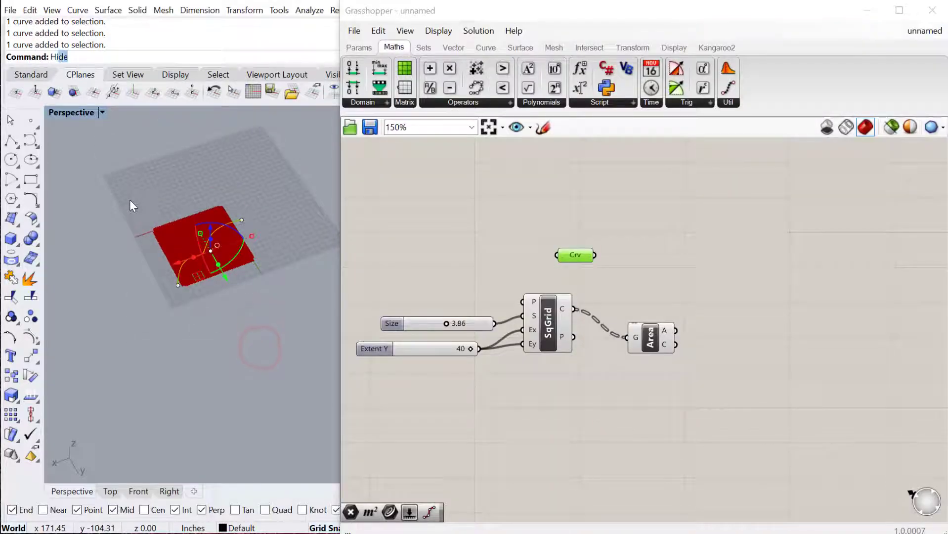
key("Return")
scroll(187, 225, "up", 8)
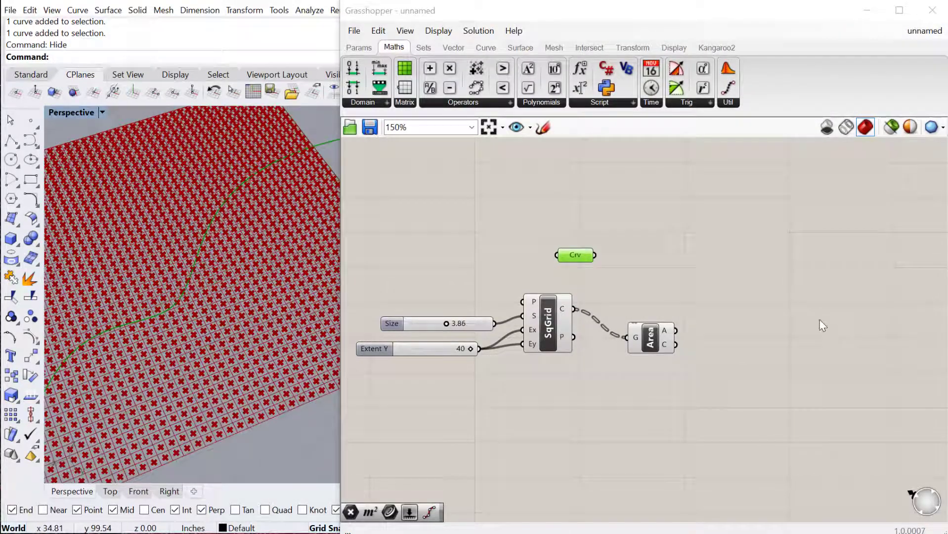
Place a Circle CNR component right of Area, wiring Area's C centroids into its C input
double_click(716, 372)
type("circle")
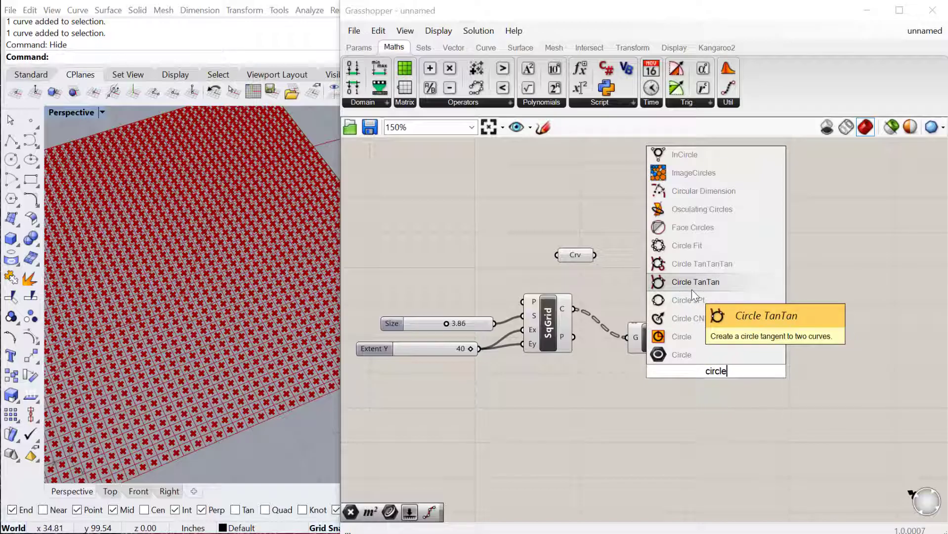
key("BackSpace")
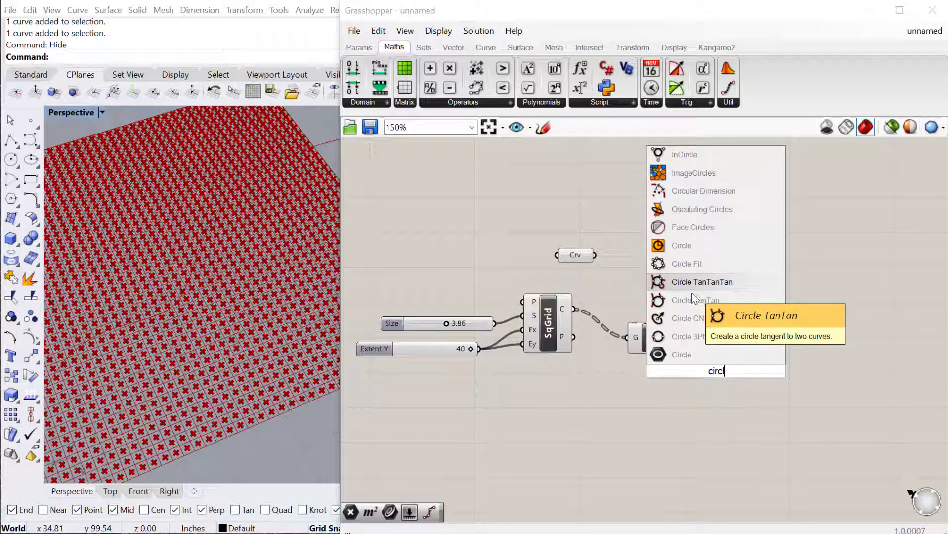
left_click(689, 319)
left_click_drag(703, 368, 733, 333)
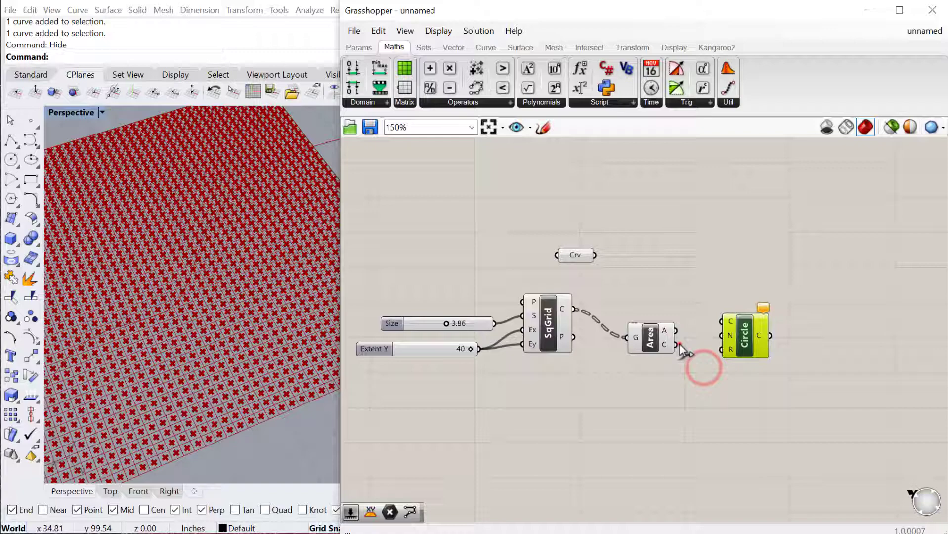
left_click_drag(675, 345, 766, 341)
left_click(651, 339)
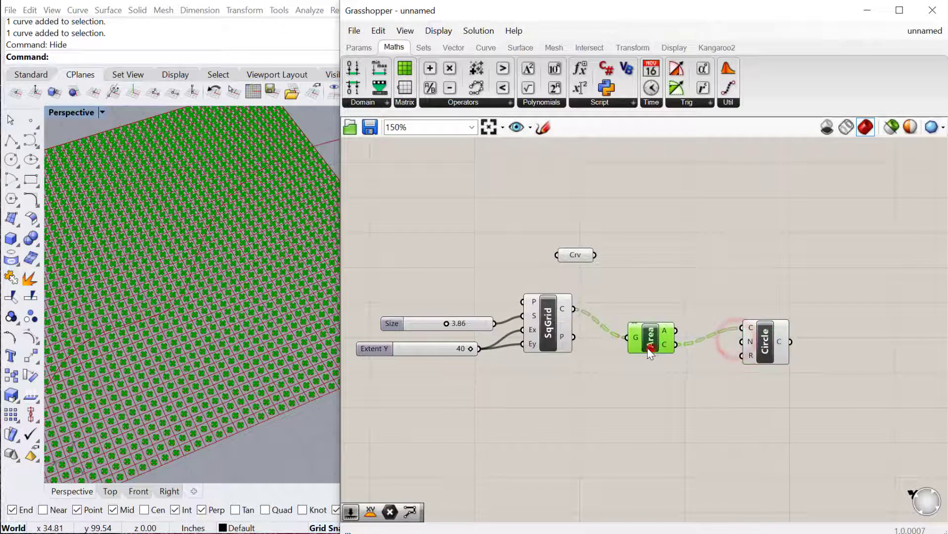
left_click_drag(650, 339, 643, 342)
double_click(664, 439)
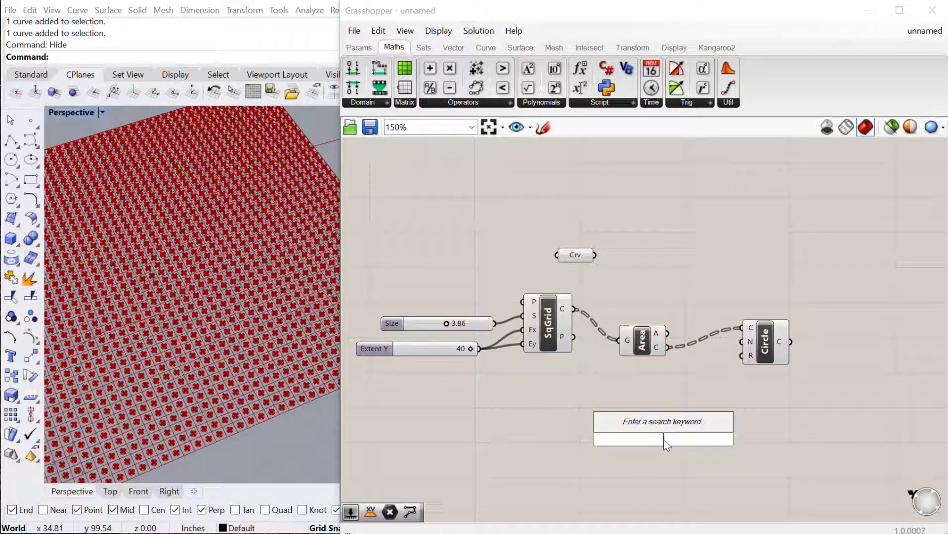
Create a Number Slider and wire it into the Circle component's R input
type(".5<")
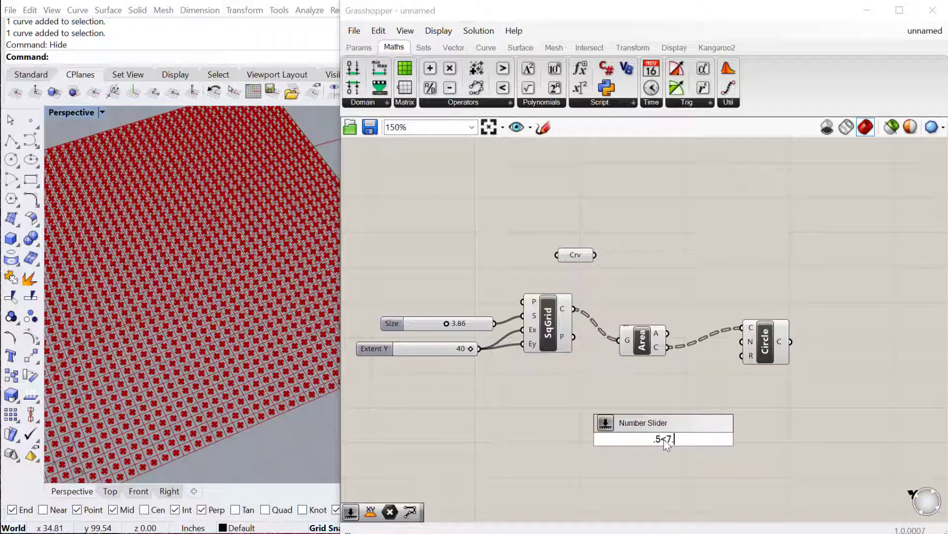
type("7.")
key("Return")
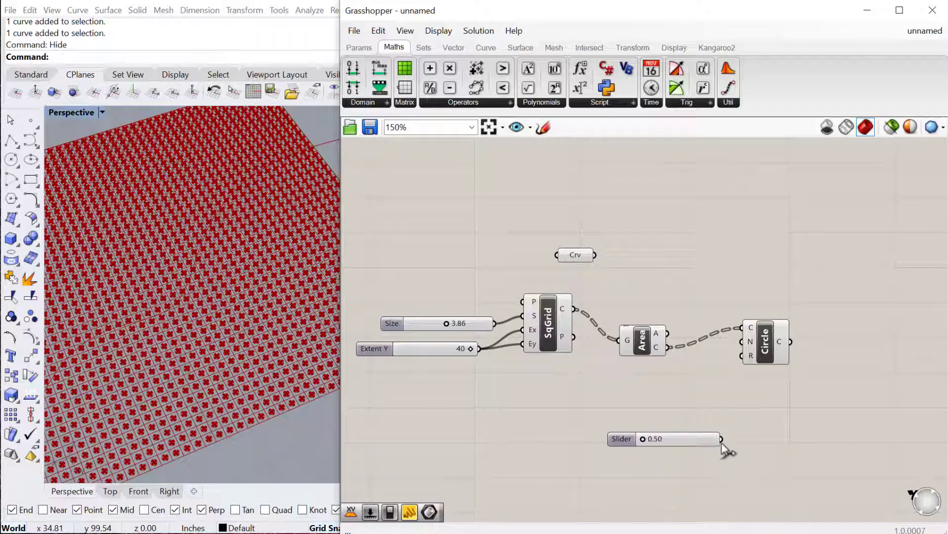
left_click_drag(721, 439, 741, 356)
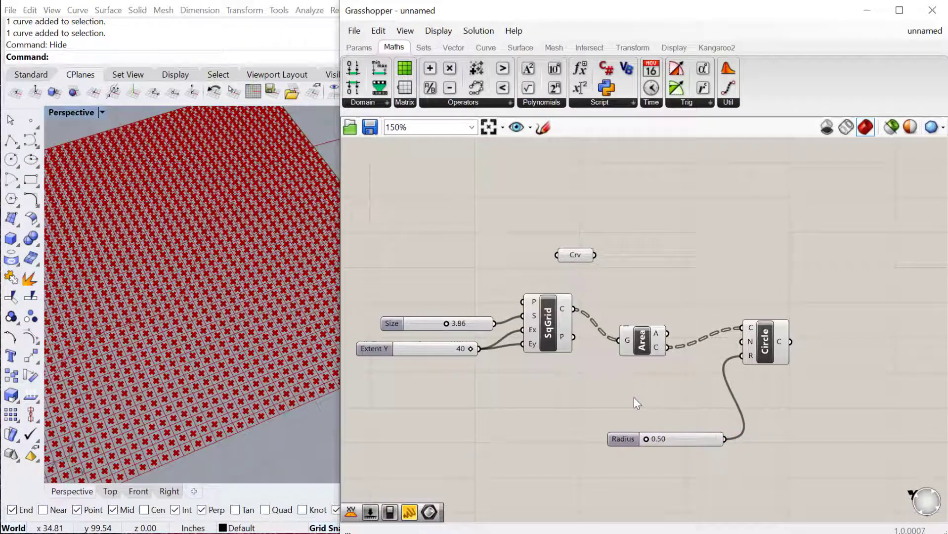
Turn Preview off for the SqGrid and Area components
left_click_drag(634, 398, 517, 291)
right_click(678, 273)
left_click(706, 294)
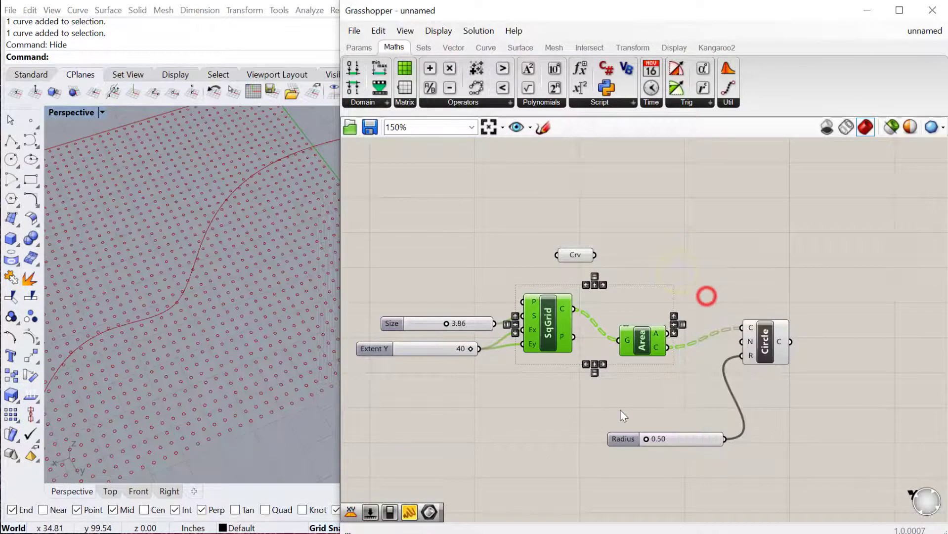
Set the Radius slider to 0.67 and tidy the Circle and slider positions
left_click_drag(648, 439, 672, 426)
left_click(645, 340)
left_click_drag(774, 342, 777, 351)
left_click_drag(666, 424, 652, 414)
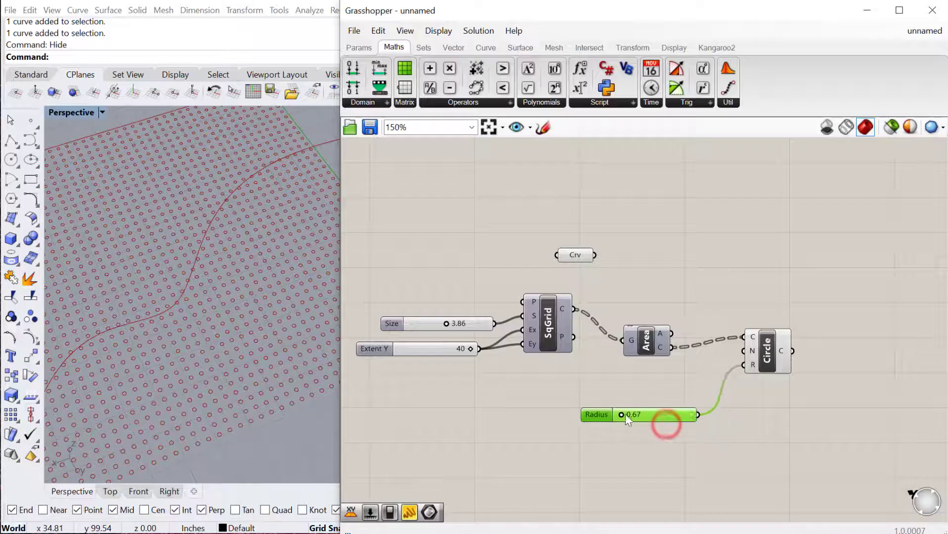
Search 'rema' and add a Remap Numbers component
left_click(793, 429)
double_click(792, 430)
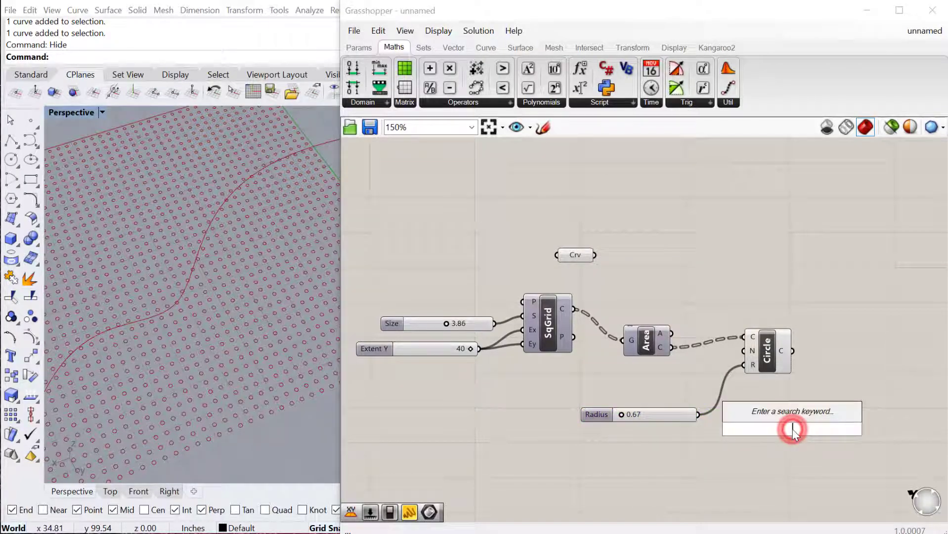
type("rema")
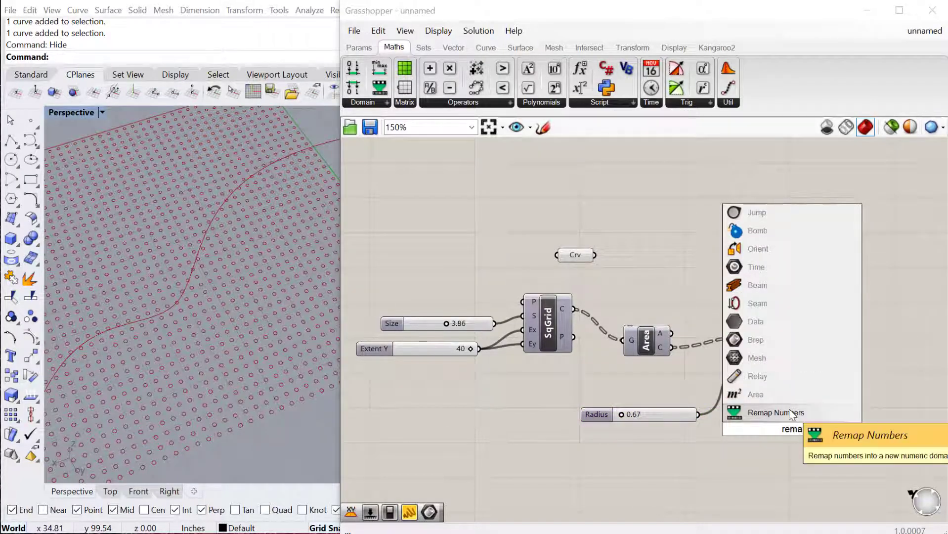
left_click(789, 412)
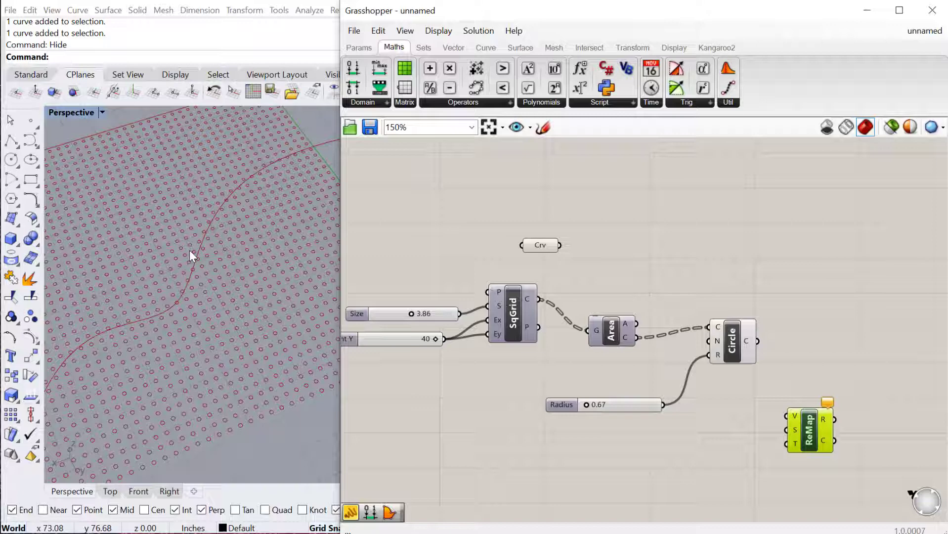
Add Curve Closest Point, wiring Area's centroids into P and the Crv parameter into C
double_click(657, 269)
type("curv")
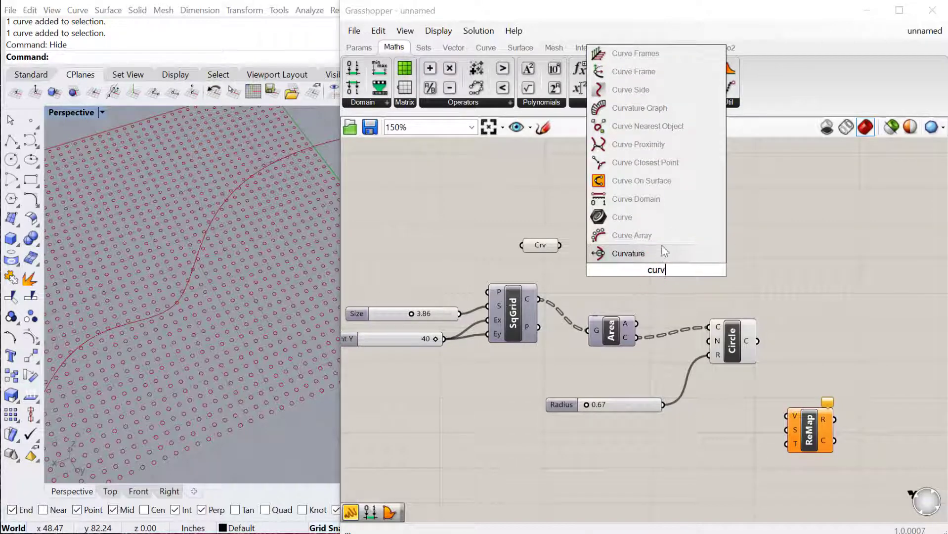
left_click(643, 162)
left_click_drag(650, 260, 686, 258)
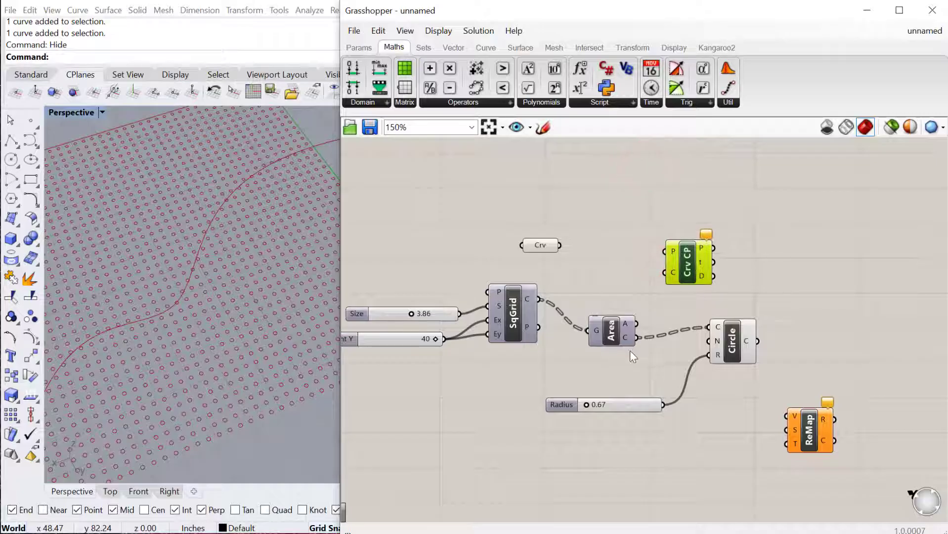
left_click_drag(636, 337, 724, 253)
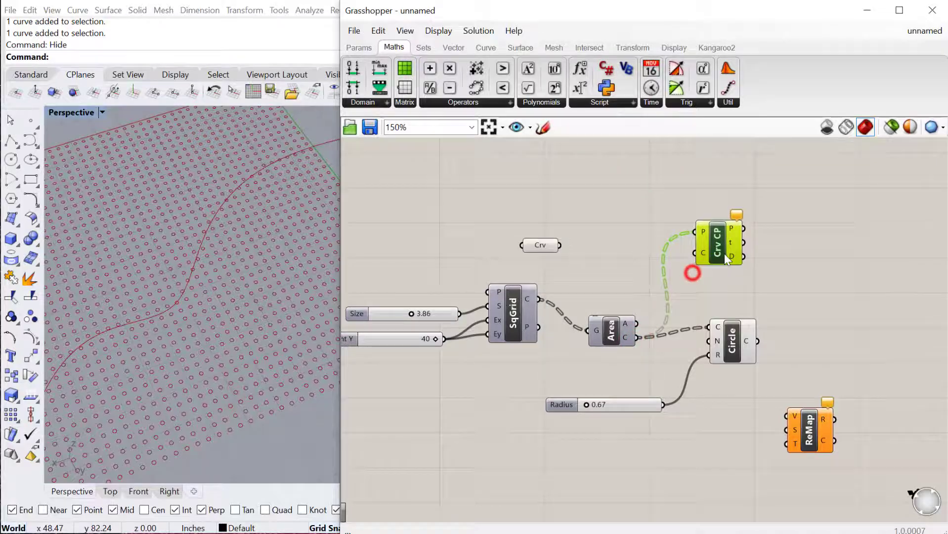
left_click_drag(559, 245, 696, 253)
left_click(541, 246)
left_click_drag(531, 246, 507, 240)
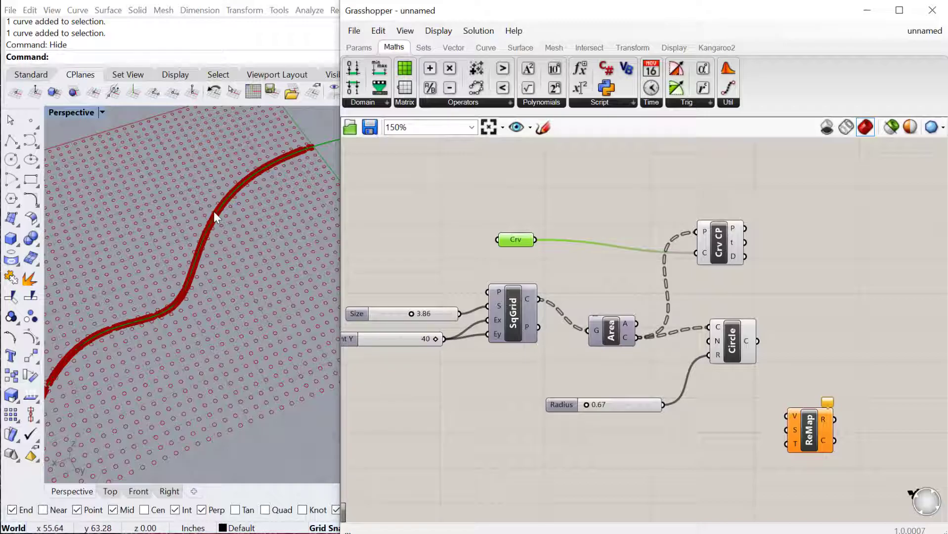
left_click_drag(728, 266, 737, 258)
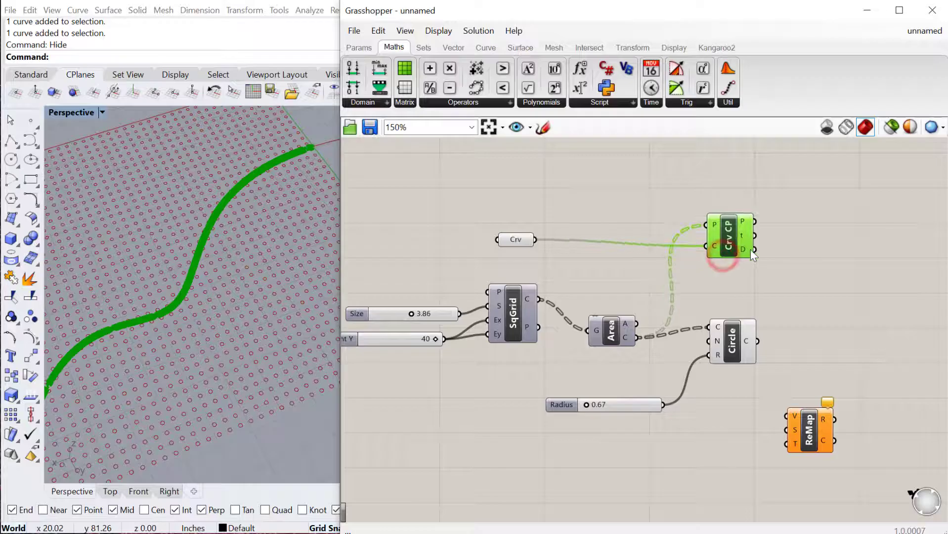
Add a Panel displaying Curve Closest Point's D distances
scroll(739, 269, "down", 1)
double_click(743, 269)
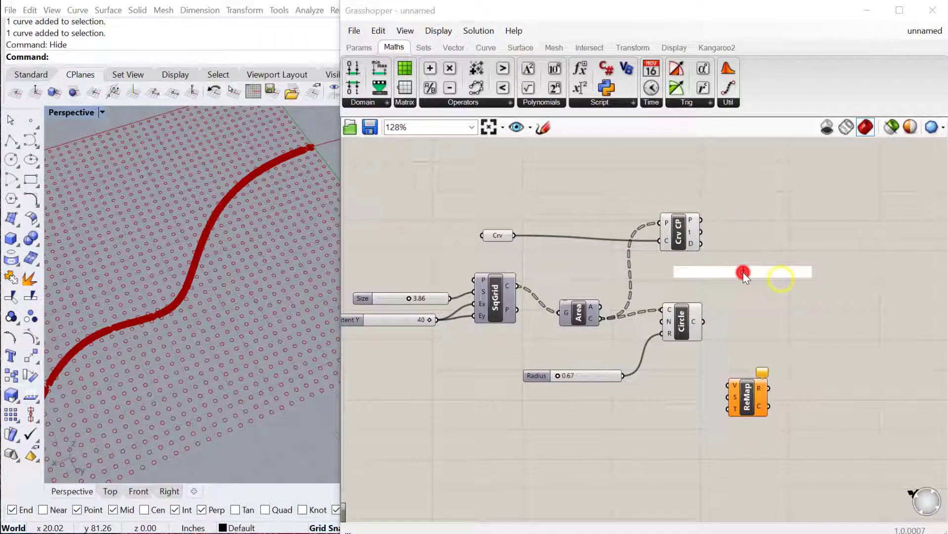
type("pane")
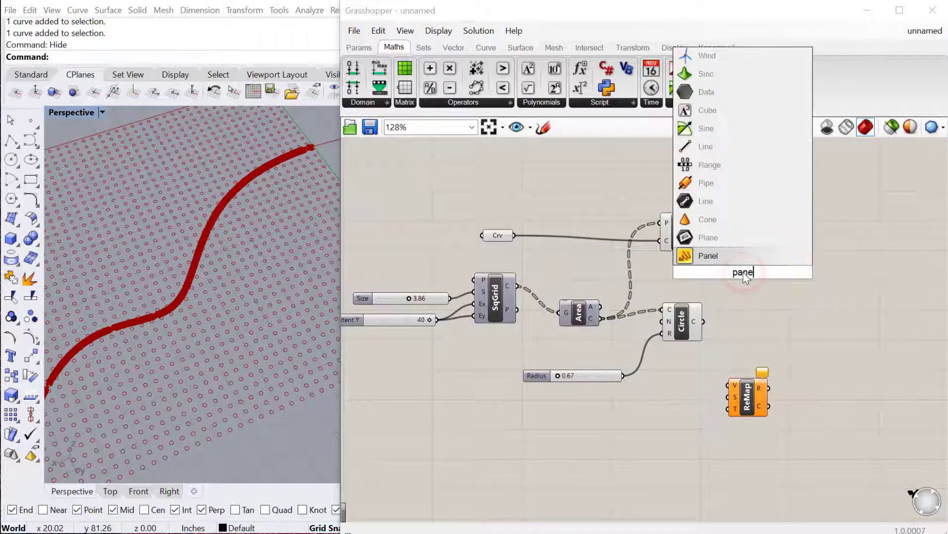
key("Return")
left_click(718, 264)
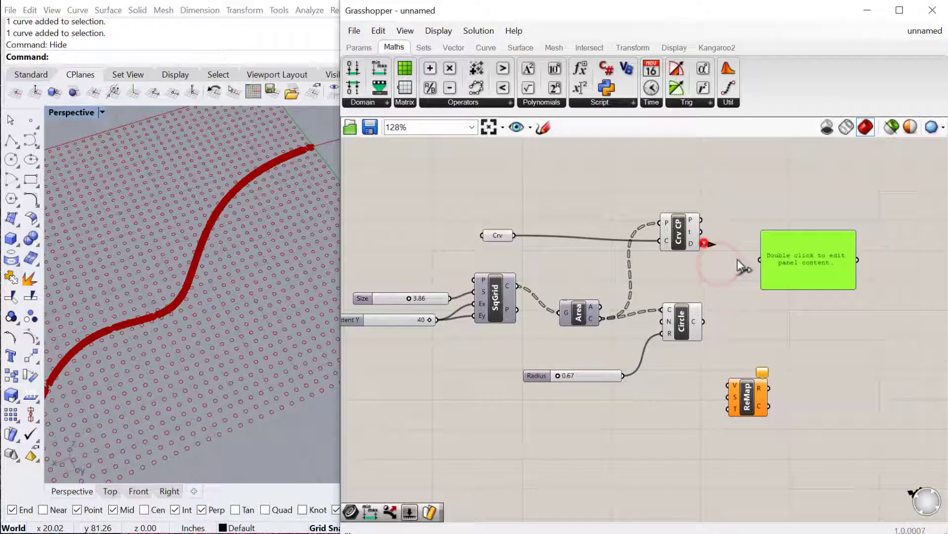
left_click_drag(737, 259, 843, 240)
left_click(817, 285)
Search 'constr' and add a Construct Domain component near ReMap
scroll(647, 365, "up", 1)
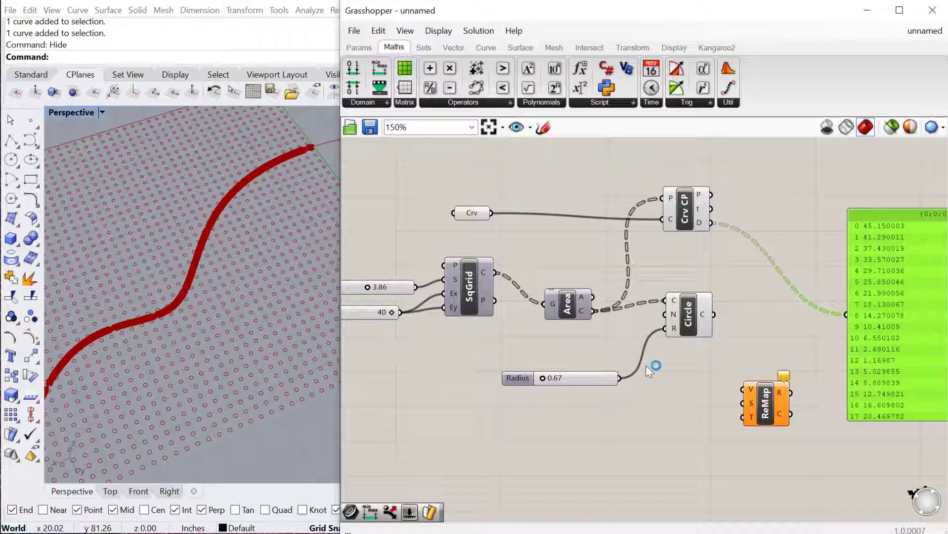
right_click_drag(647, 365, 673, 338)
double_click(645, 449)
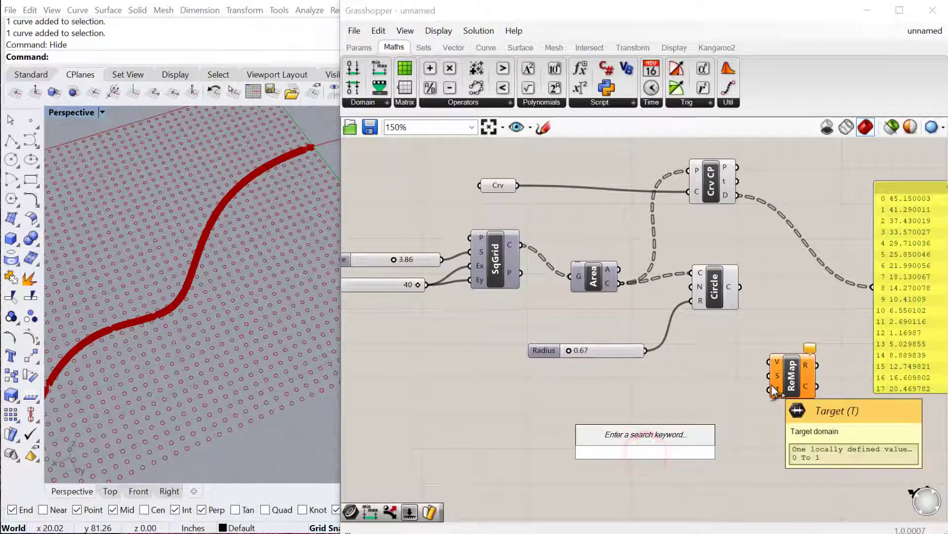
type("cons")
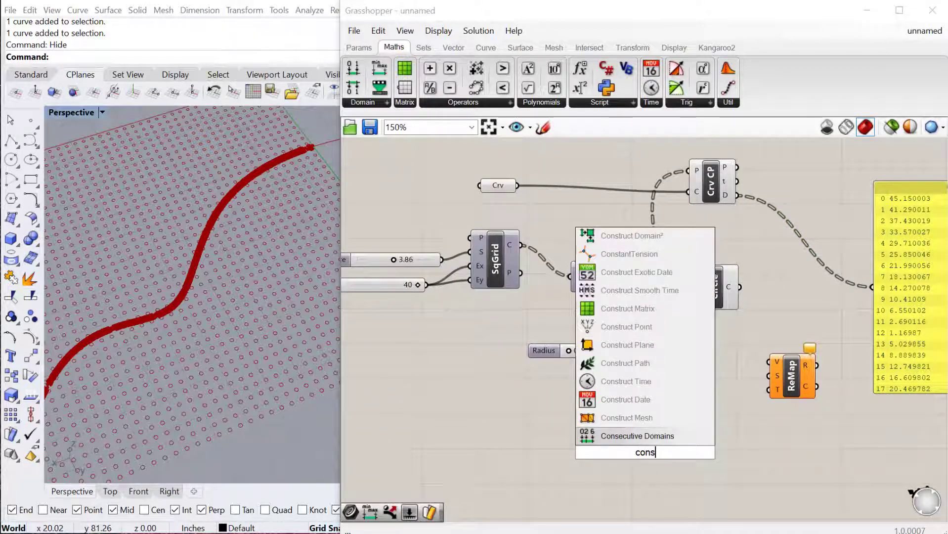
type("tr")
left_click(646, 271)
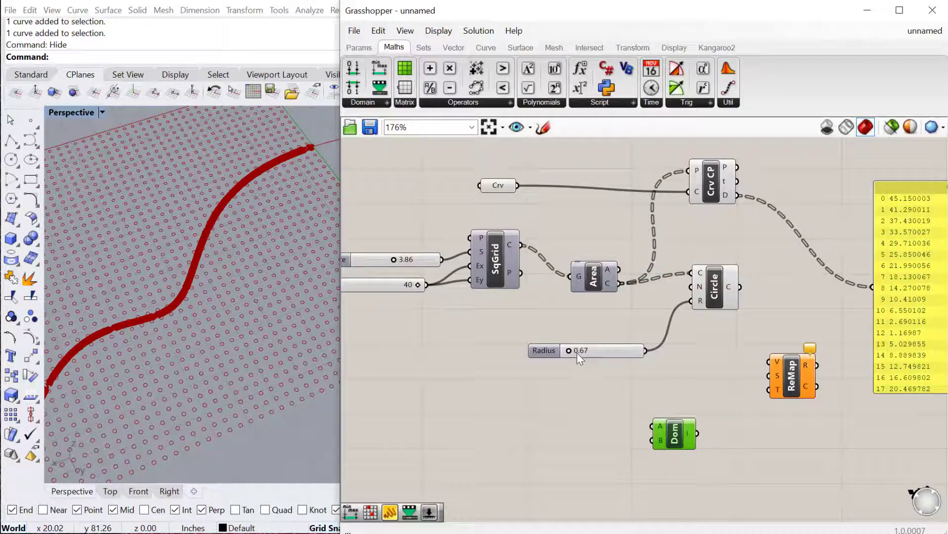
Feed sliders 0.50 and 3.72 into the domain's A and B, and wire it to ReMap's T
scroll(576, 353, "up", 2)
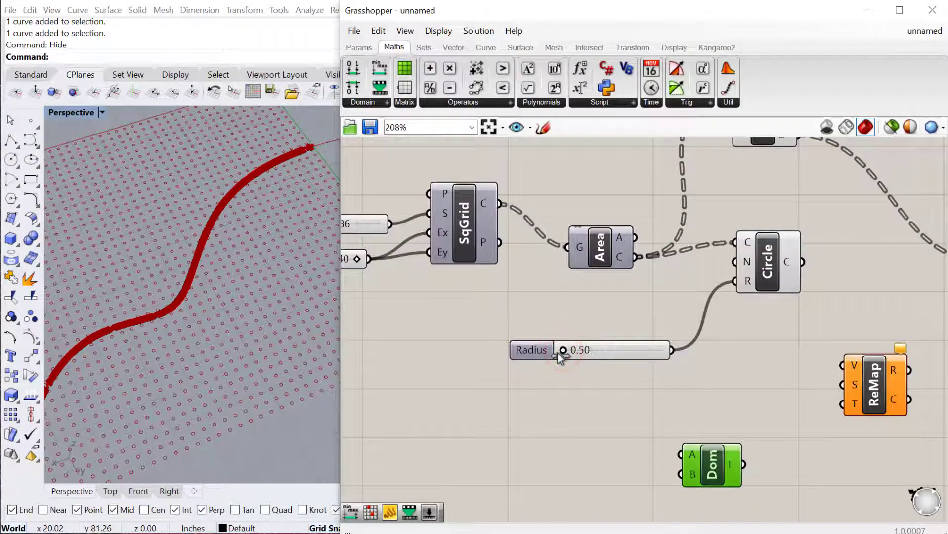
left_click_drag(606, 352, 681, 454)
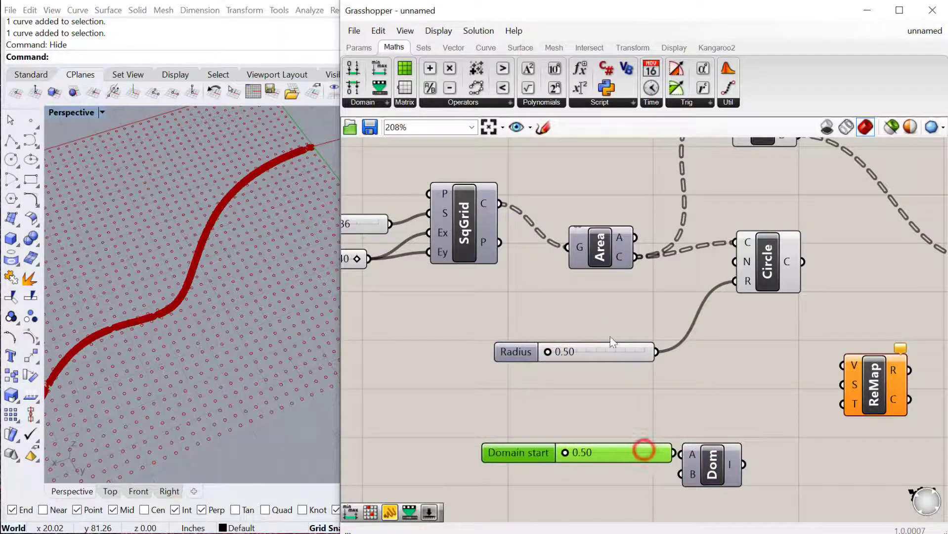
left_click_drag(548, 352, 535, 504)
left_click(556, 350)
left_click_drag(651, 491, 842, 404)
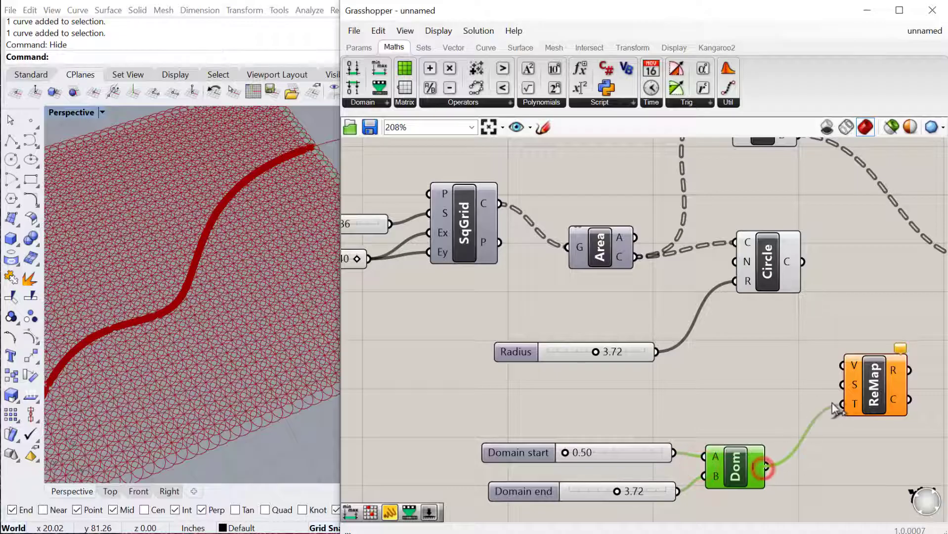
scroll(763, 371, "down", 2)
right_click_drag(762, 369, 640, 343)
Add a Flatten Tree component fed by the curve distances
double_click(875, 430)
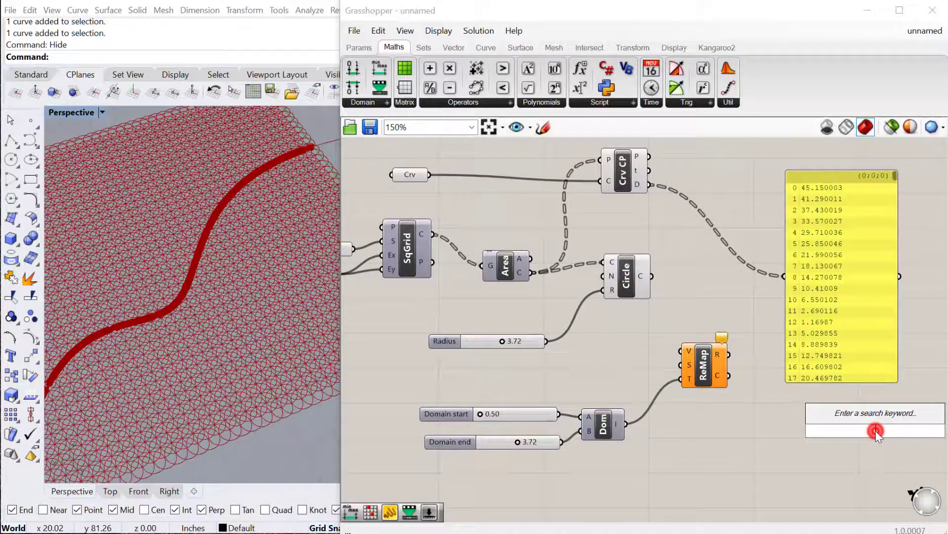
type("flatt")
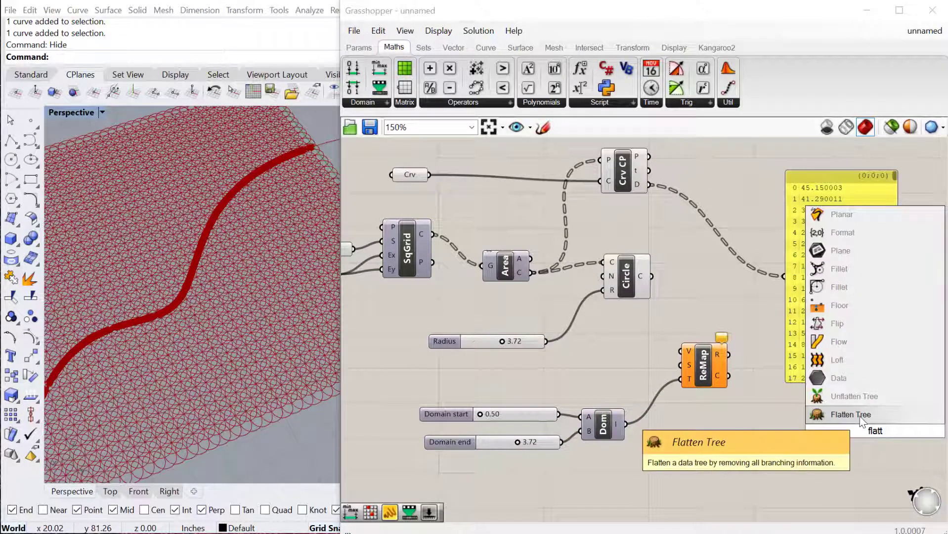
key("Return")
left_click_drag(651, 184, 714, 451)
Route flattened distances through Bounds into ReMap's S, and distances into ReMap's V
double_click(791, 459)
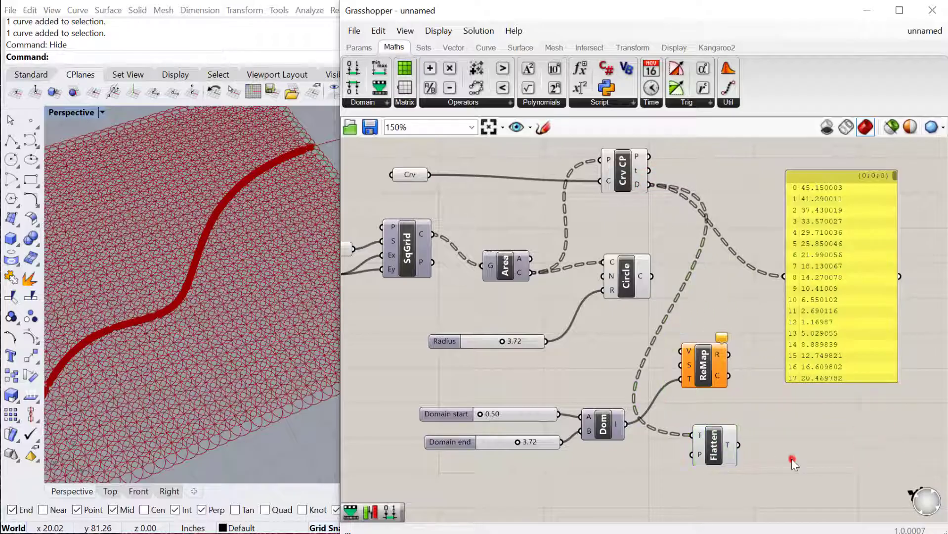
type("bound")
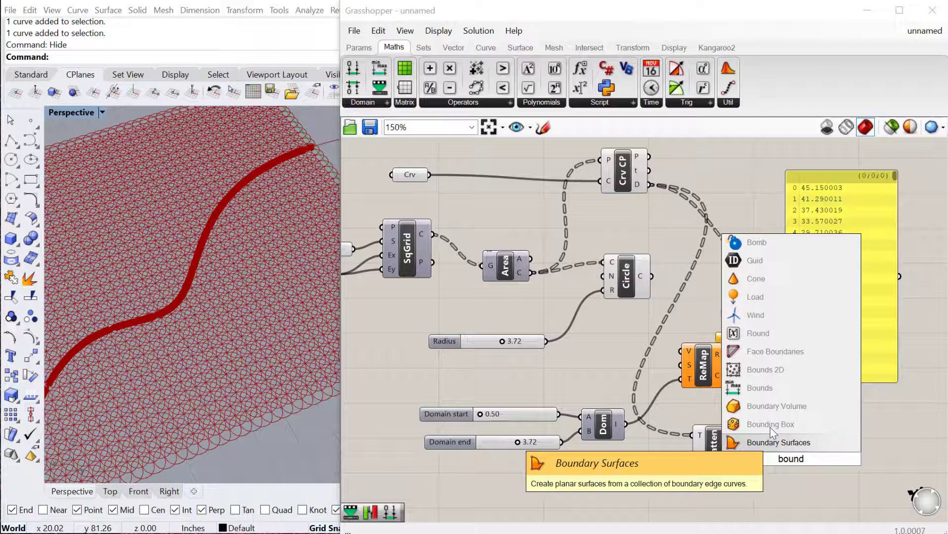
left_click(760, 389)
left_click_drag(741, 446, 781, 453)
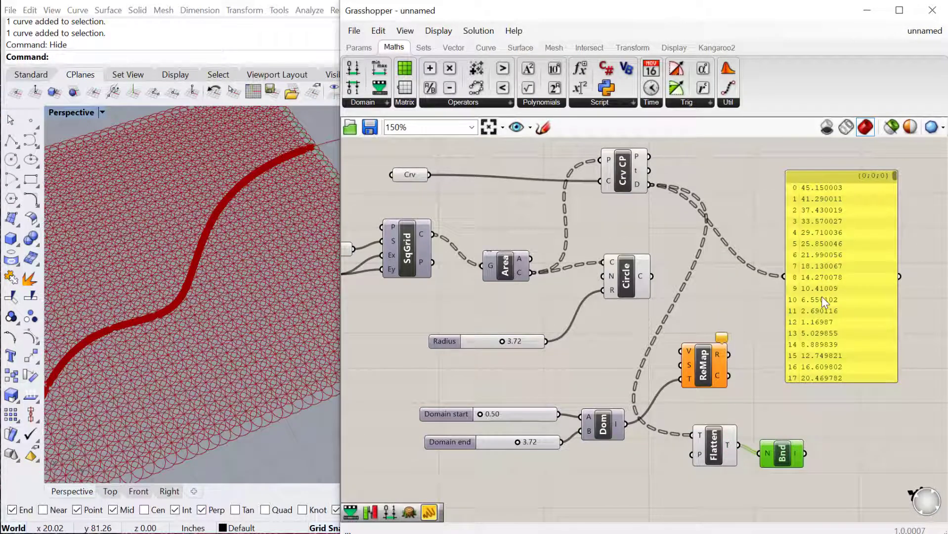
left_click_drag(805, 453, 676, 369)
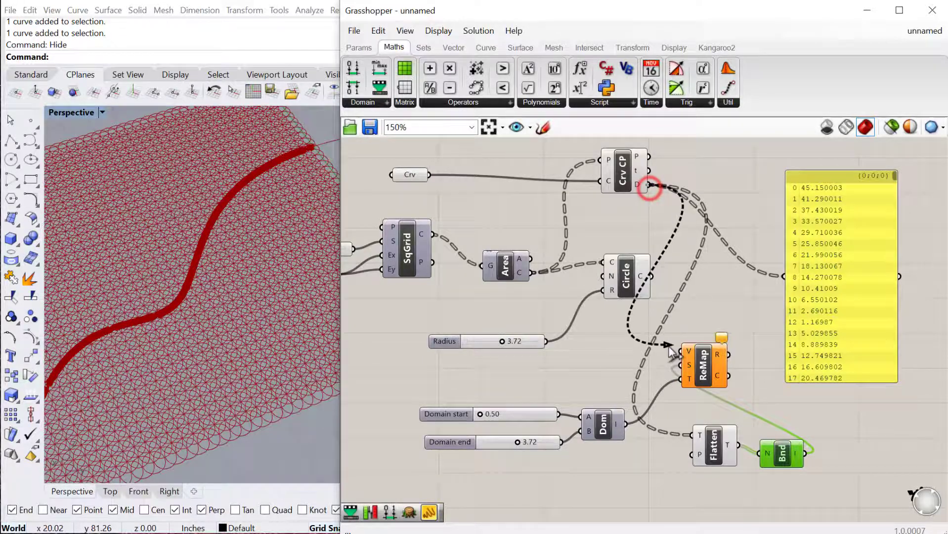
left_click_drag(670, 351, 741, 354)
Delete the distance Panel
left_click_drag(813, 336, 835, 342)
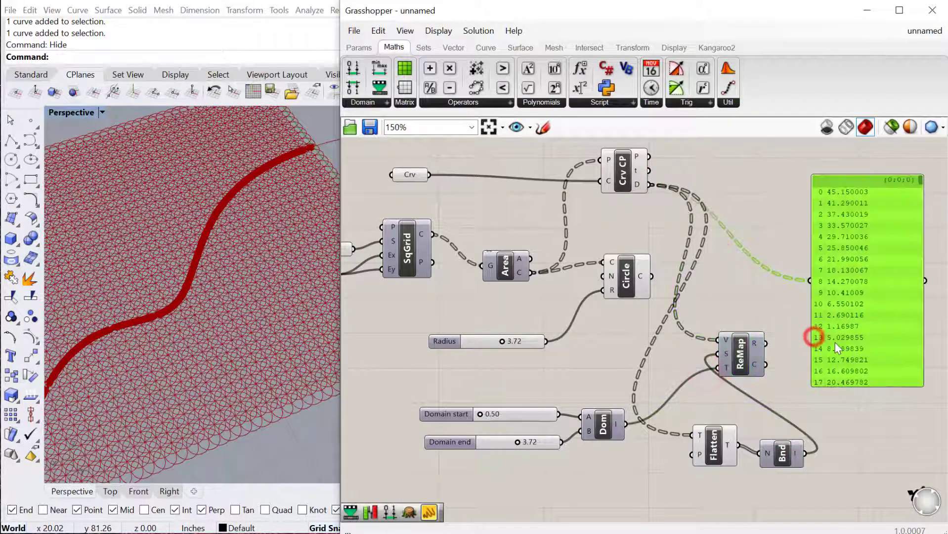
scroll(835, 342, "down", 2)
key("Delete")
Feed the ReMap output into the Circle radius, replacing the fixed slider value
left_click_drag(685, 292, 831, 311)
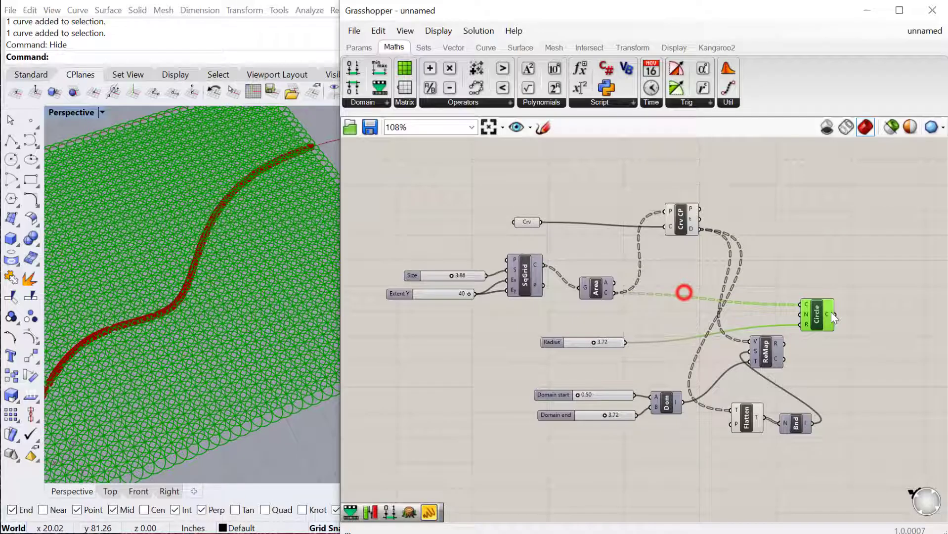
scroll(795, 372, "up", 1)
left_click_drag(783, 339, 824, 319)
right_click_drag(280, 341, 237, 346)
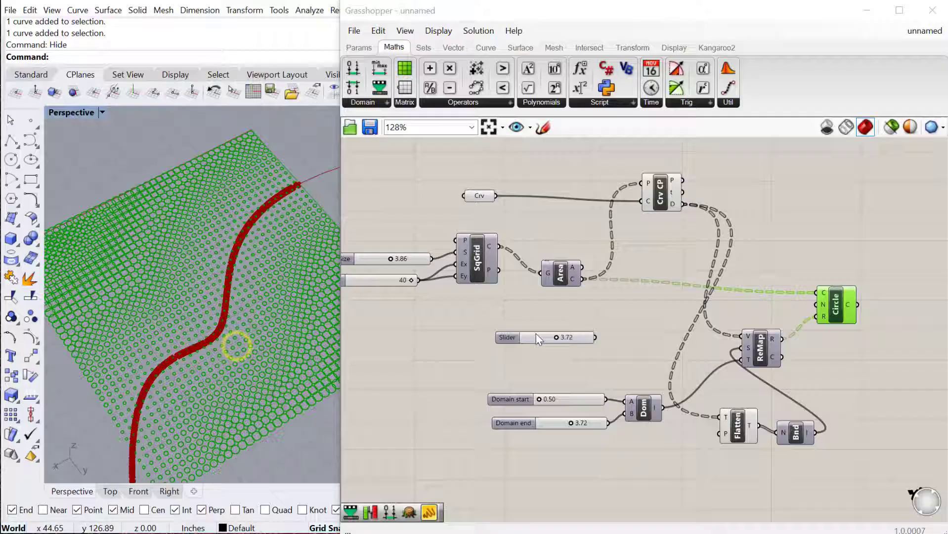
Turn off the Area and Crv CP previews, leaving only the varied circles visible
left_click_drag(663, 267, 553, 166)
right_click(553, 166)
left_click(565, 187)
left_click(804, 206)
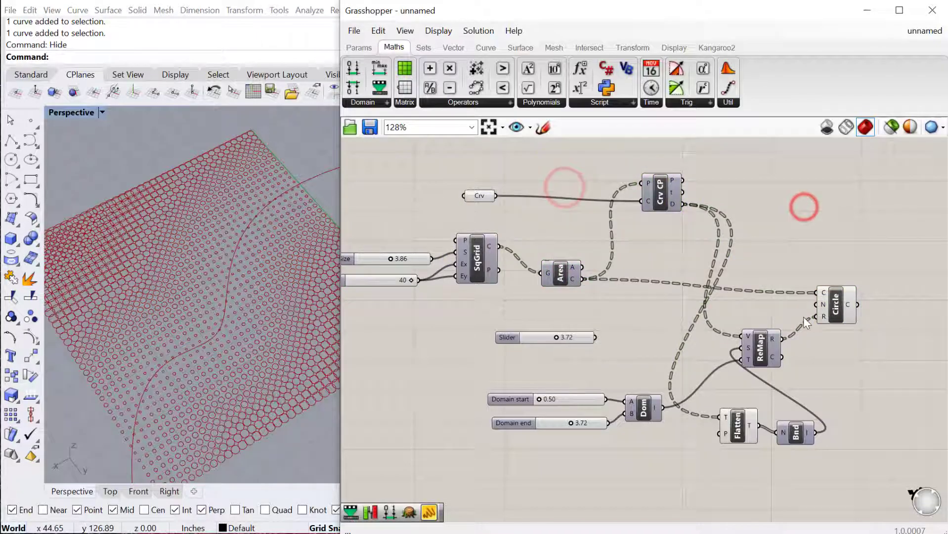
left_click_drag(823, 311, 834, 309)
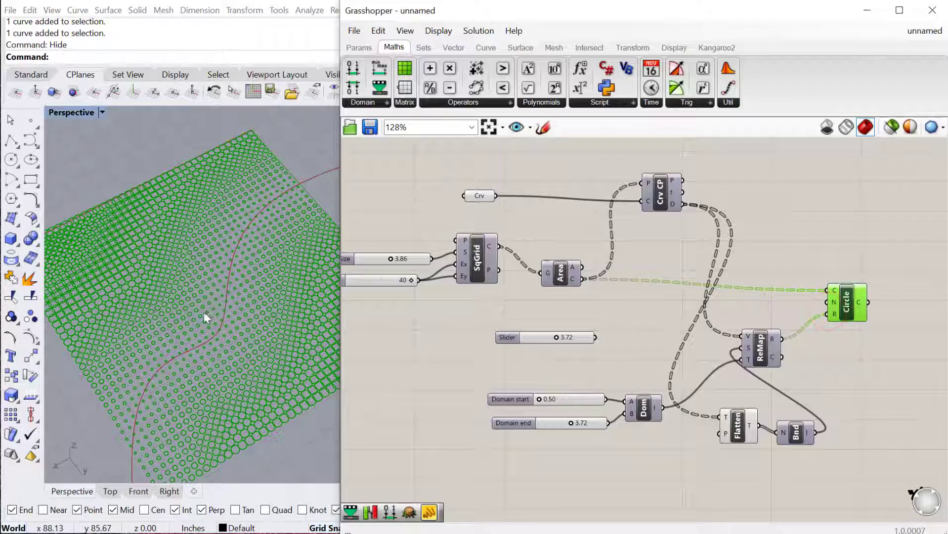
right_click_drag(204, 310, 272, 215)
Run Show to bring back the 13 hidden objects
left_click(306, 178)
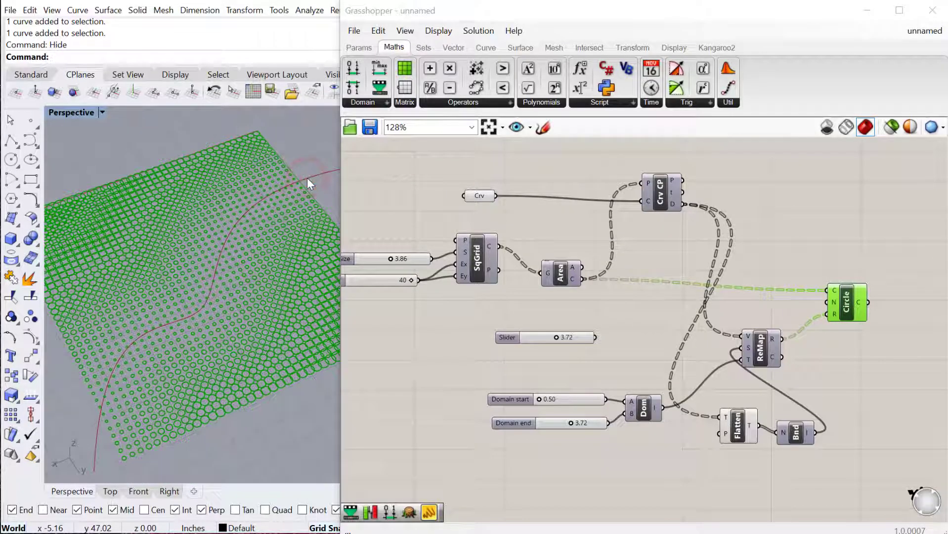
left_click(307, 148)
type("Show")
key("Return")
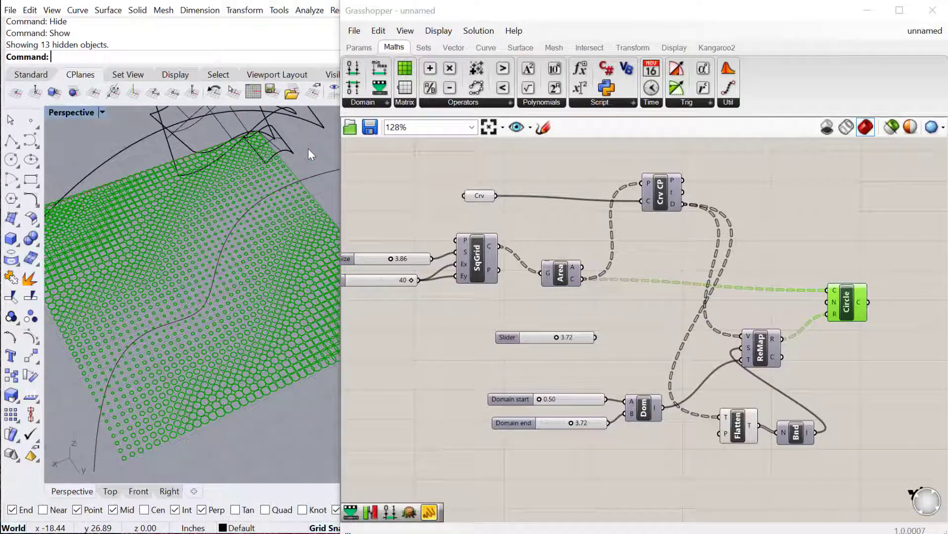
Reshape the attractor curve by dragging two of its control points
left_click(310, 172)
left_click(196, 200)
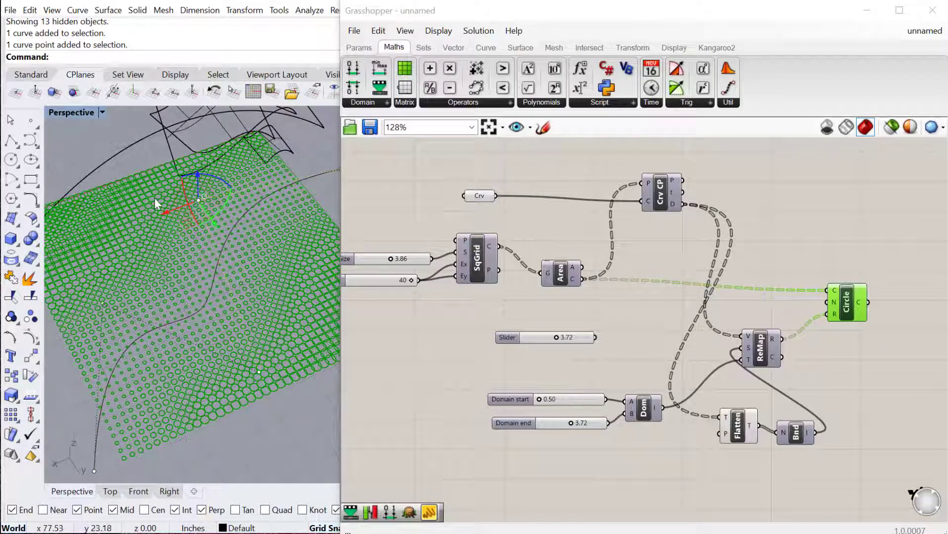
left_click_drag(173, 209, 129, 223)
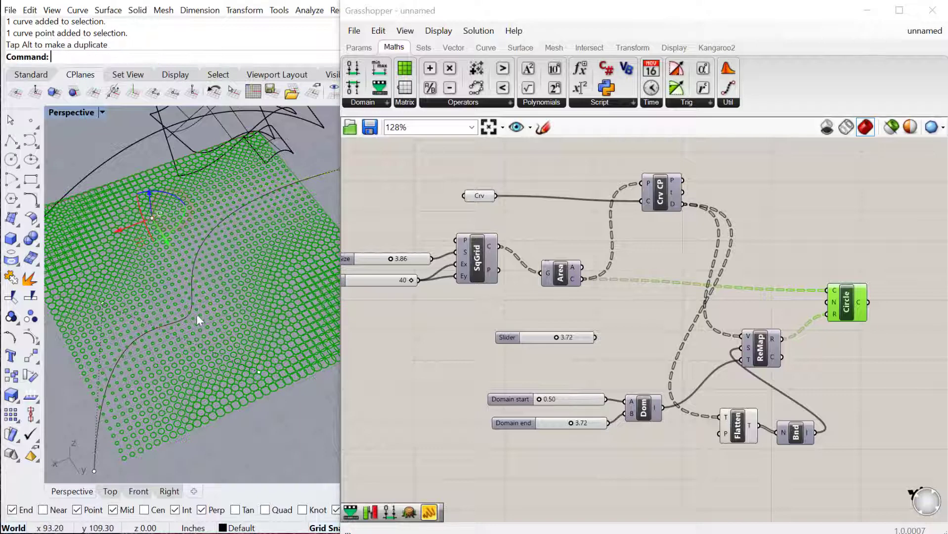
left_click(259, 373)
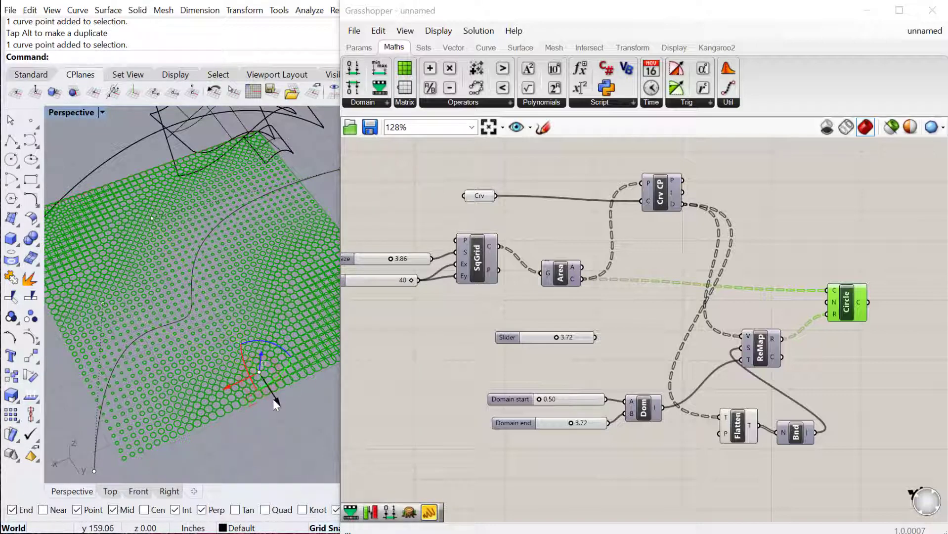
left_click_drag(272, 400, 326, 438)
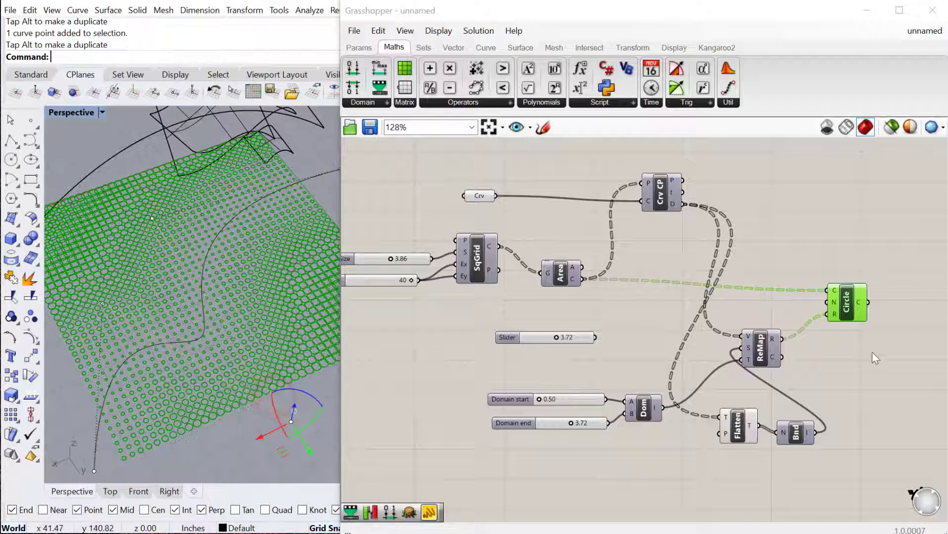